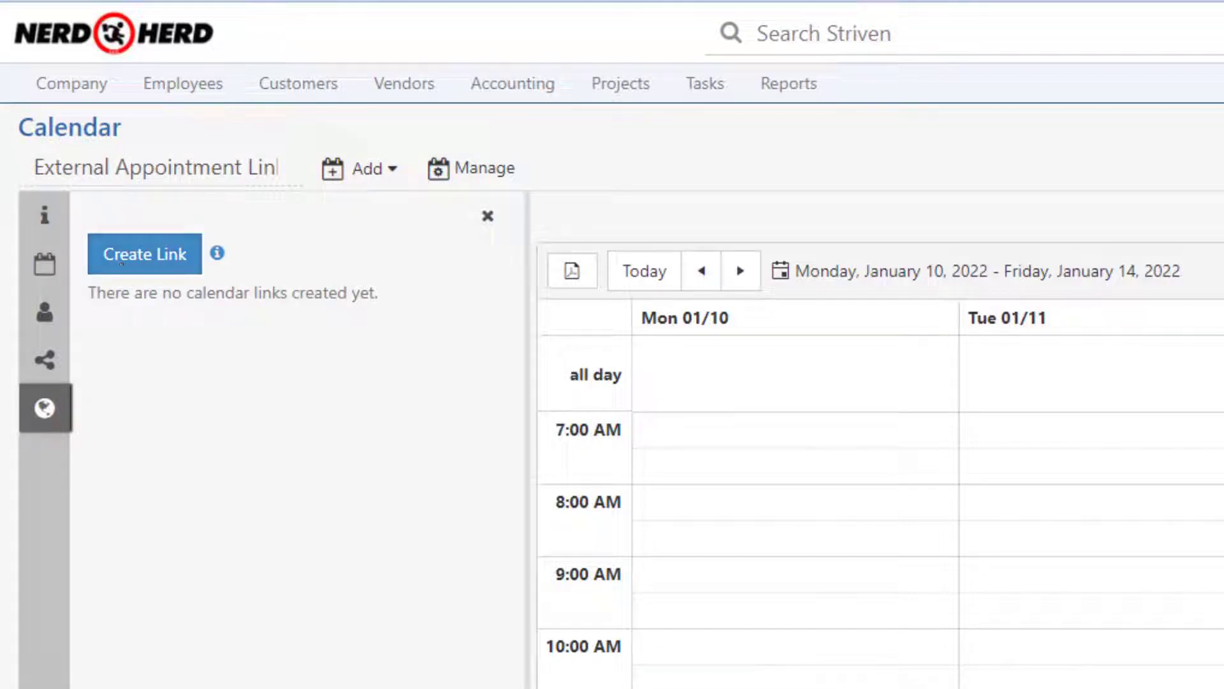
# Create a new calendar link and name it "Meeting Link with" followed by the organizer's first name.
pyautogui.click(163, 268)
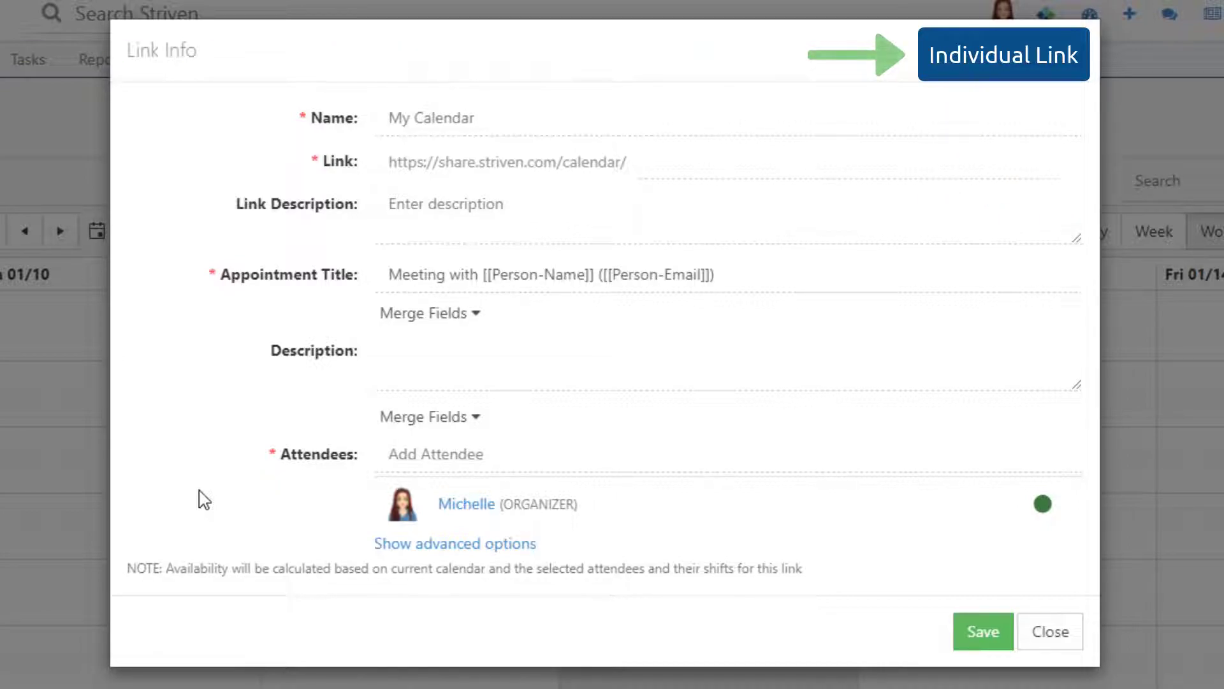
pyautogui.click(398, 120)
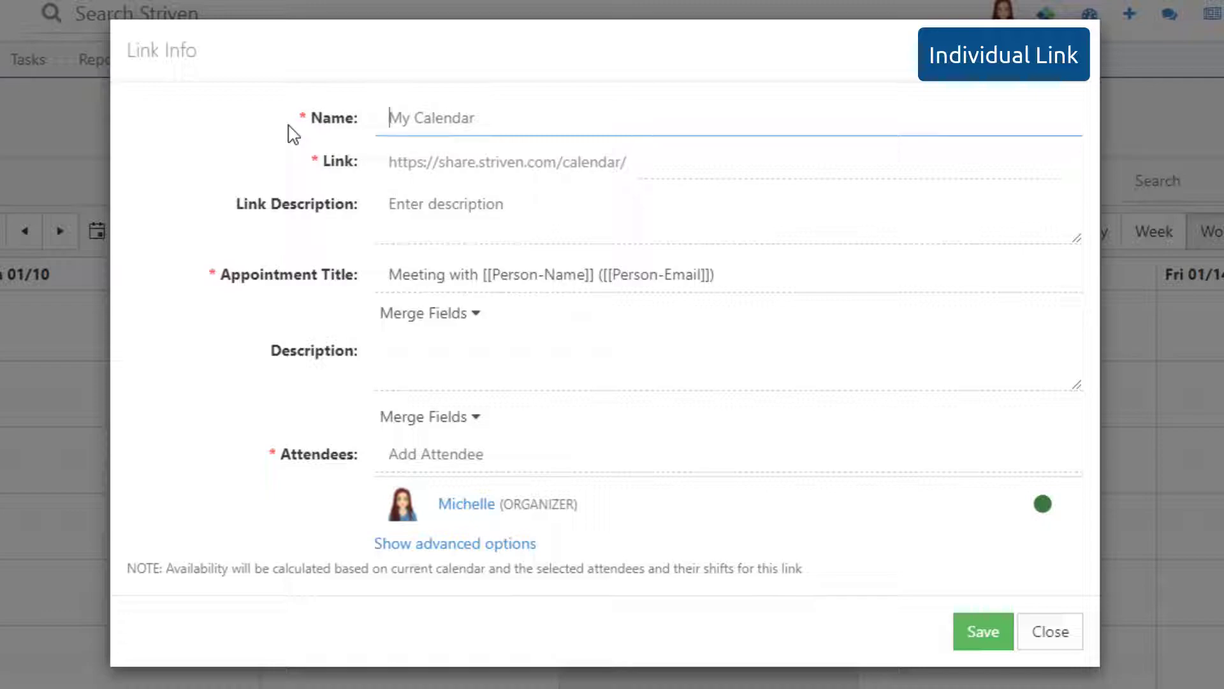
pyautogui.write('Meeting Link with Michelle')
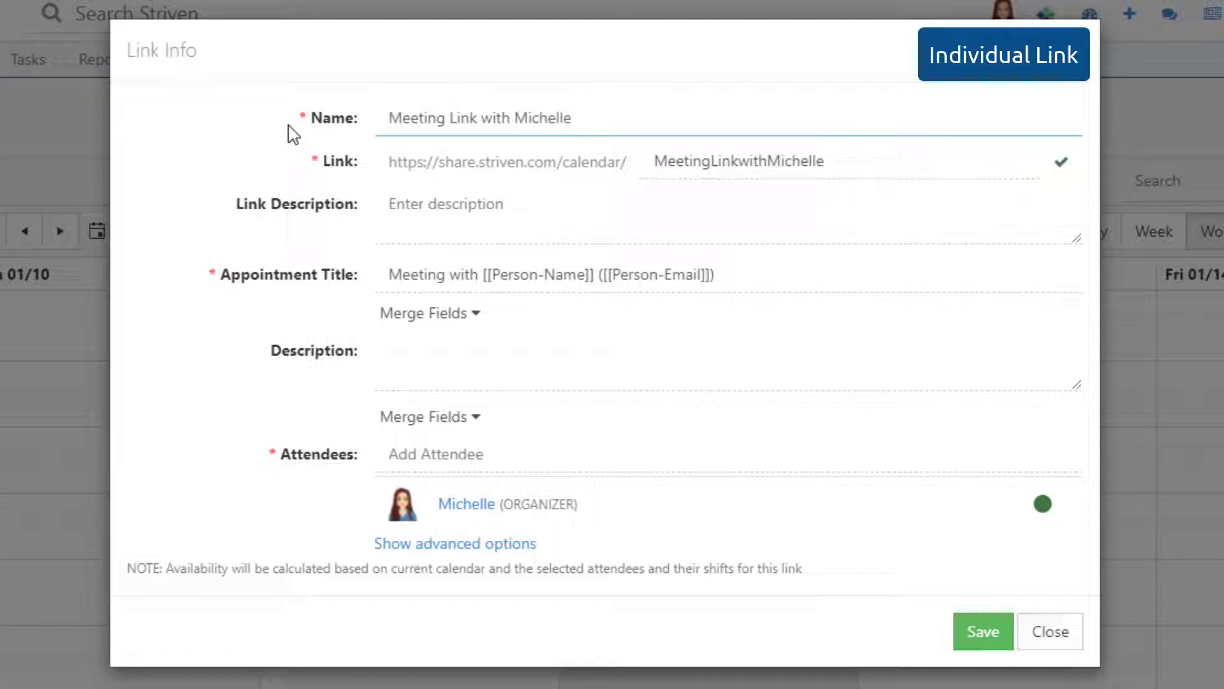
# Shorten the link's URL ending by replacing the word "with" before the organizer's first name with a hyphen.
pyautogui.click(832, 171)
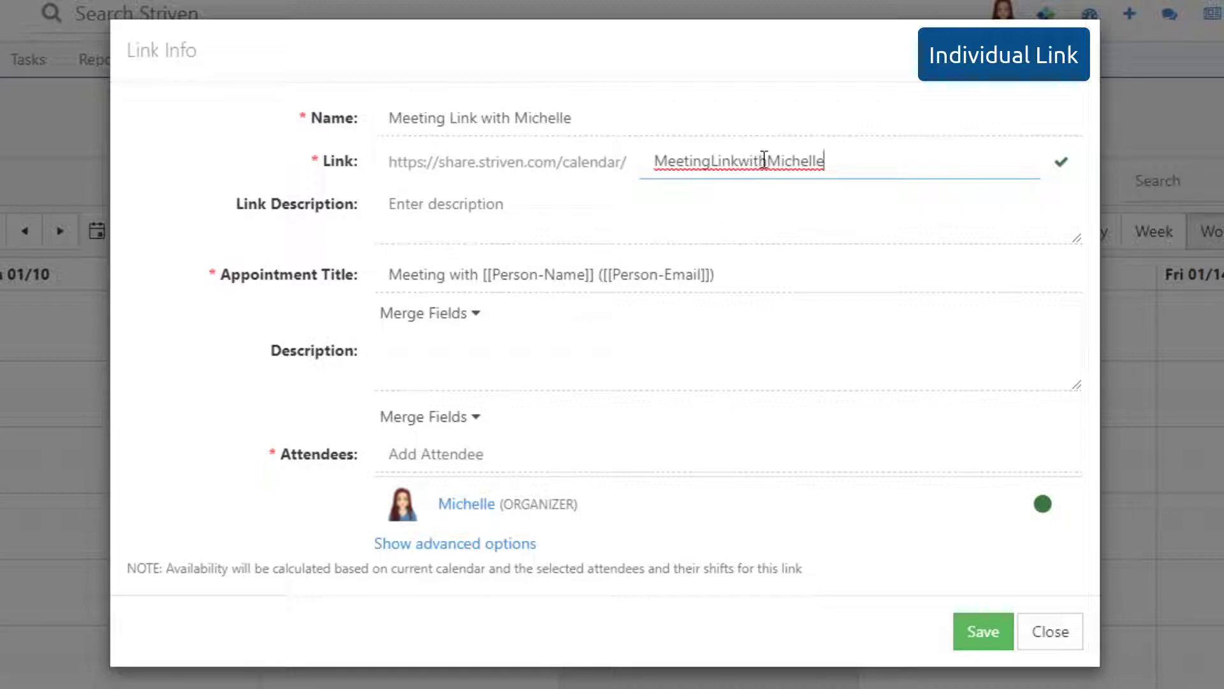
pyautogui.press('Delete')
pyautogui.press('BackSpace')
pyautogui.press('BackSpace')
pyautogui.press('BackSpace')
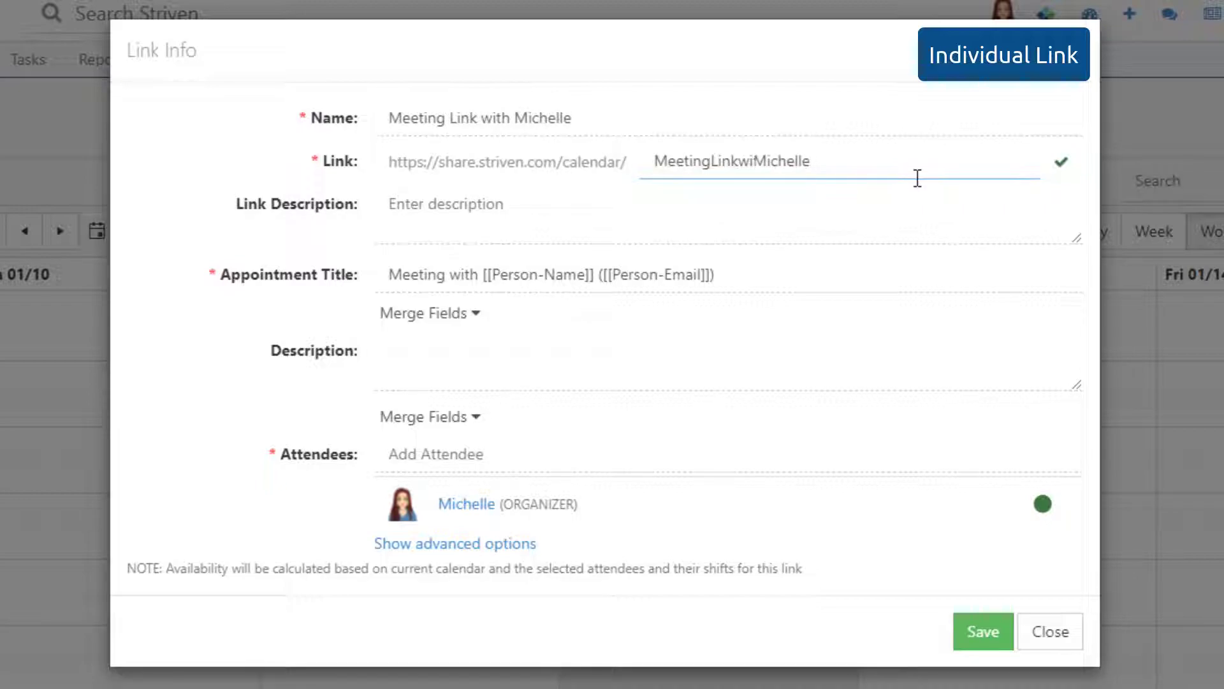
pyautogui.write('-')
pyautogui.click(616, 224)
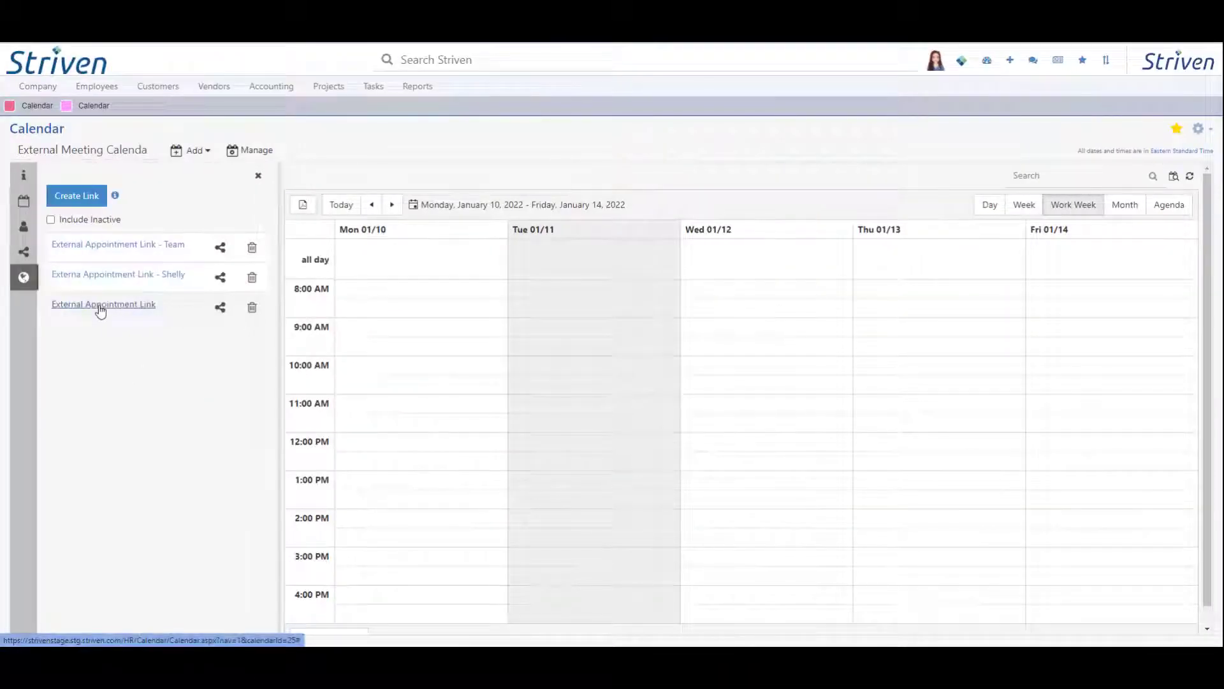
# Open the existing External Appointment Link and append "- IT Team A" to its name.
pyautogui.click(100, 305)
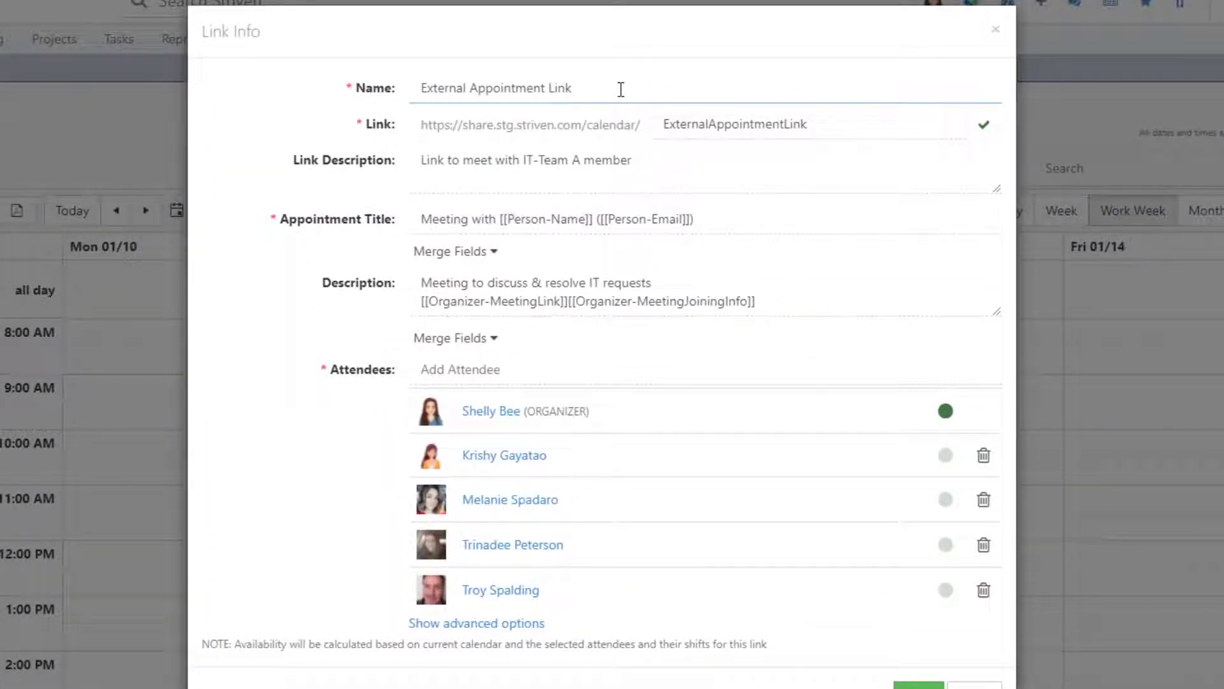
pyautogui.write('- IT Team A')
pyautogui.click(670, 132)
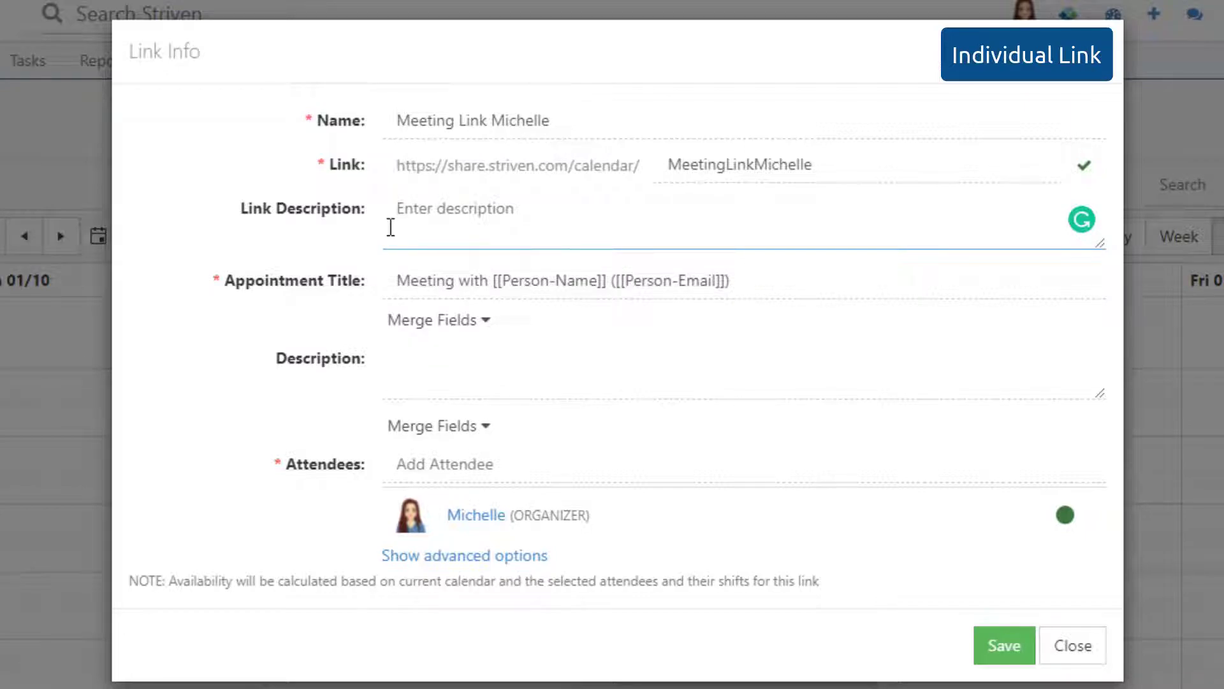
# Enter the link description "Appointment Link to Meet with" followed by the organizer's first name.
pyautogui.write('Appo')
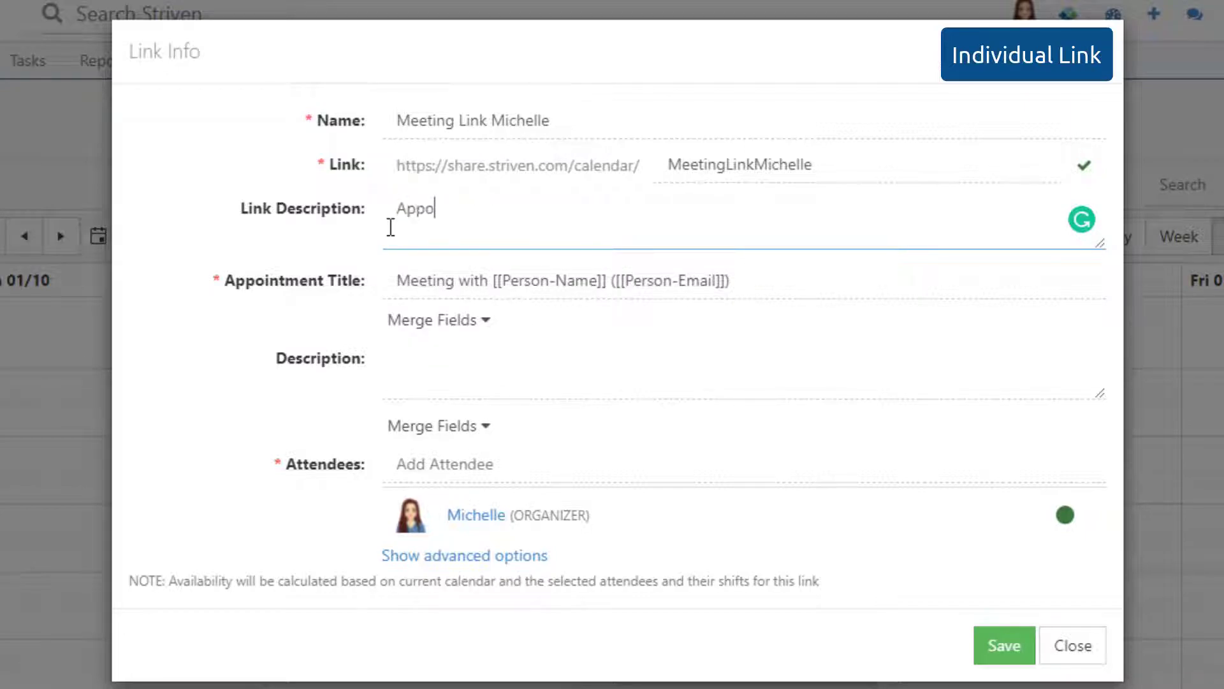
pyautogui.write('intment Link to M')
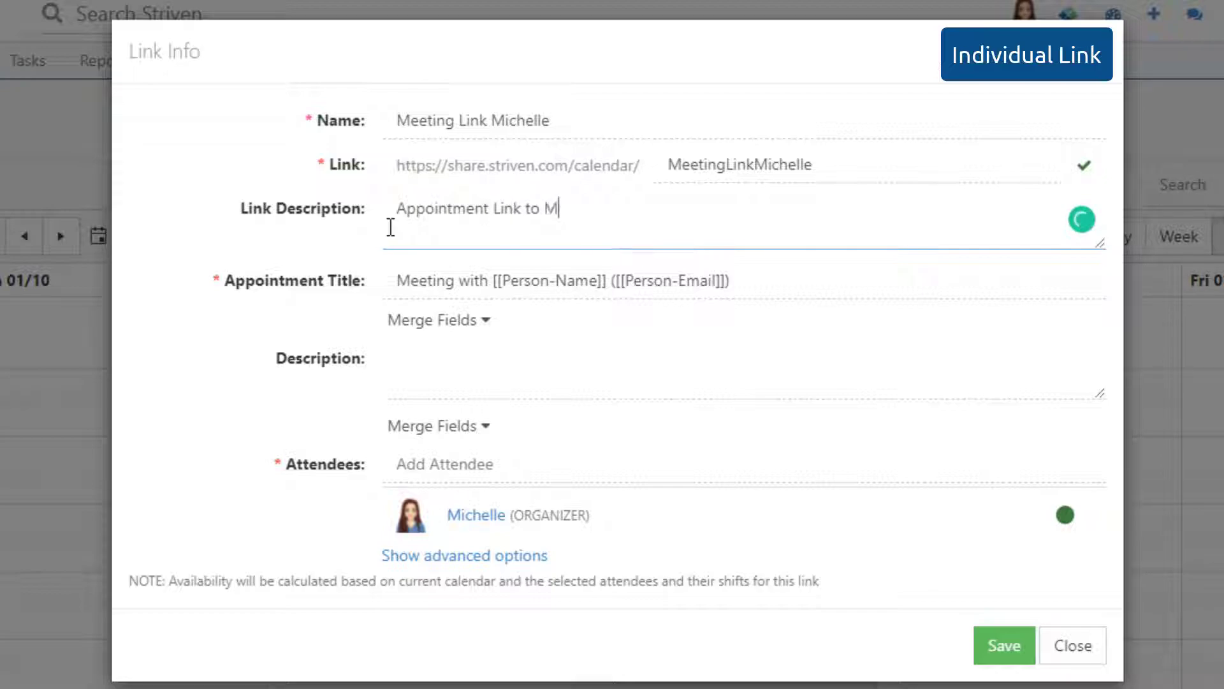
pyautogui.write('eet with Michelle')
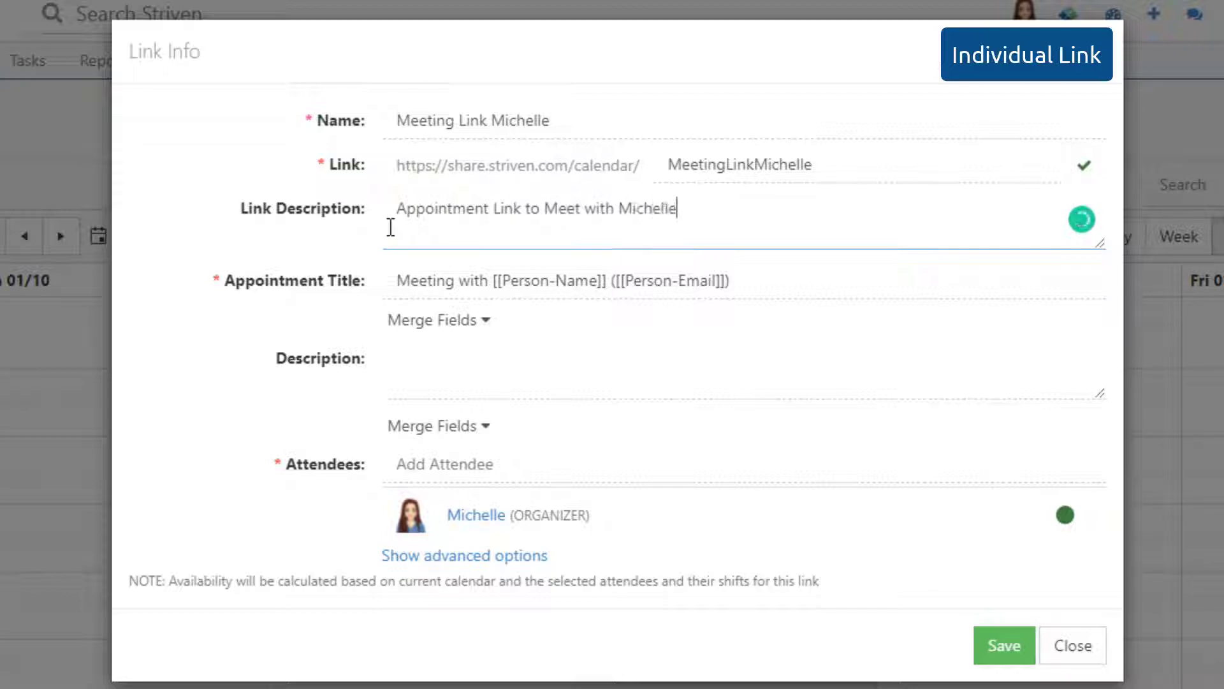
pyautogui.press('Tab')
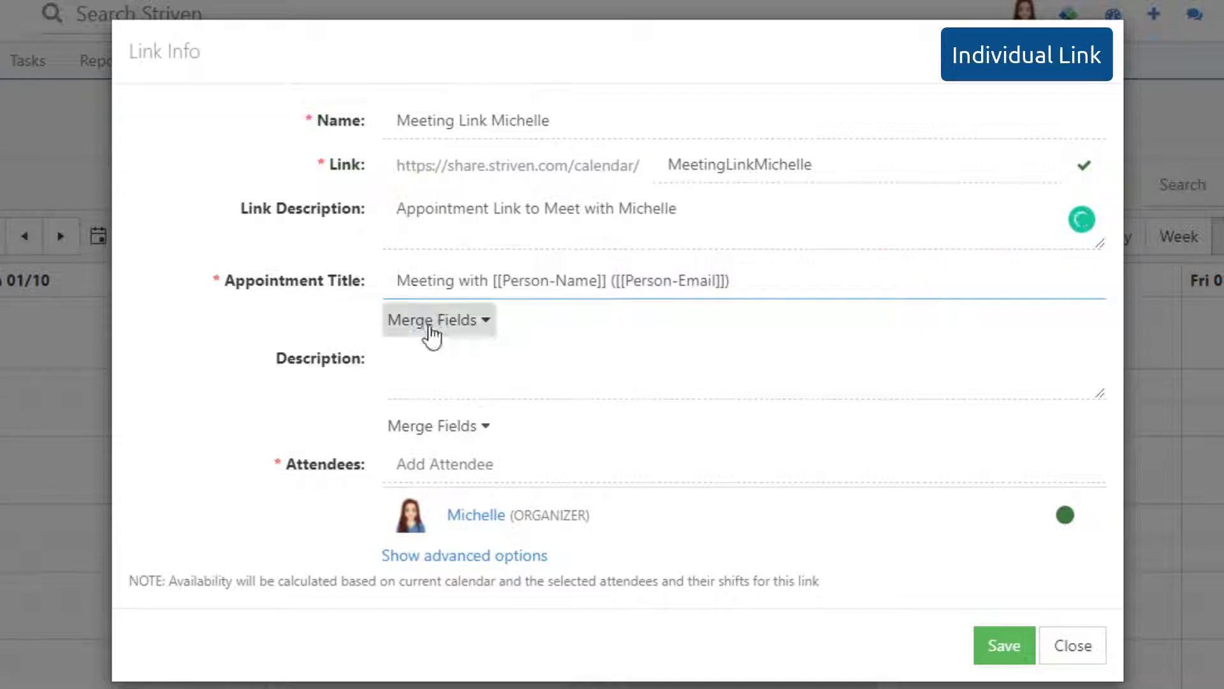
# Append the Person Company Name merge field to the appointment title and put "Screenshare" in front of it.
pyautogui.click(428, 321)
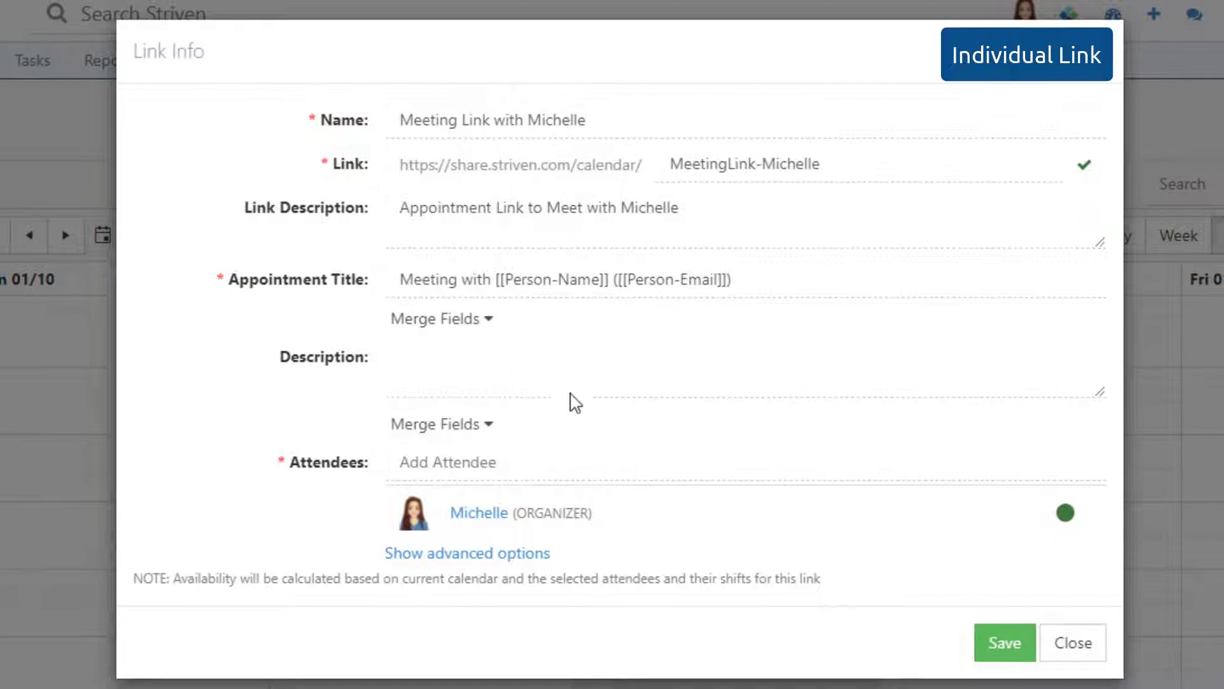
pyautogui.click(469, 321)
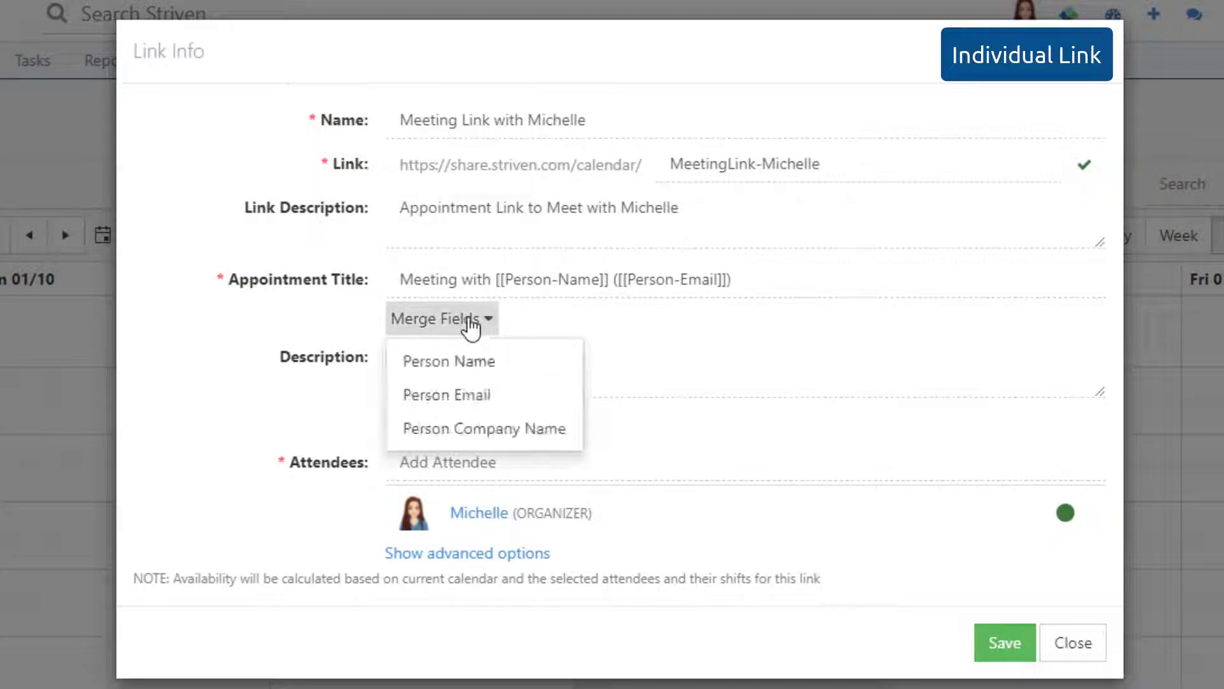
pyautogui.click(533, 427)
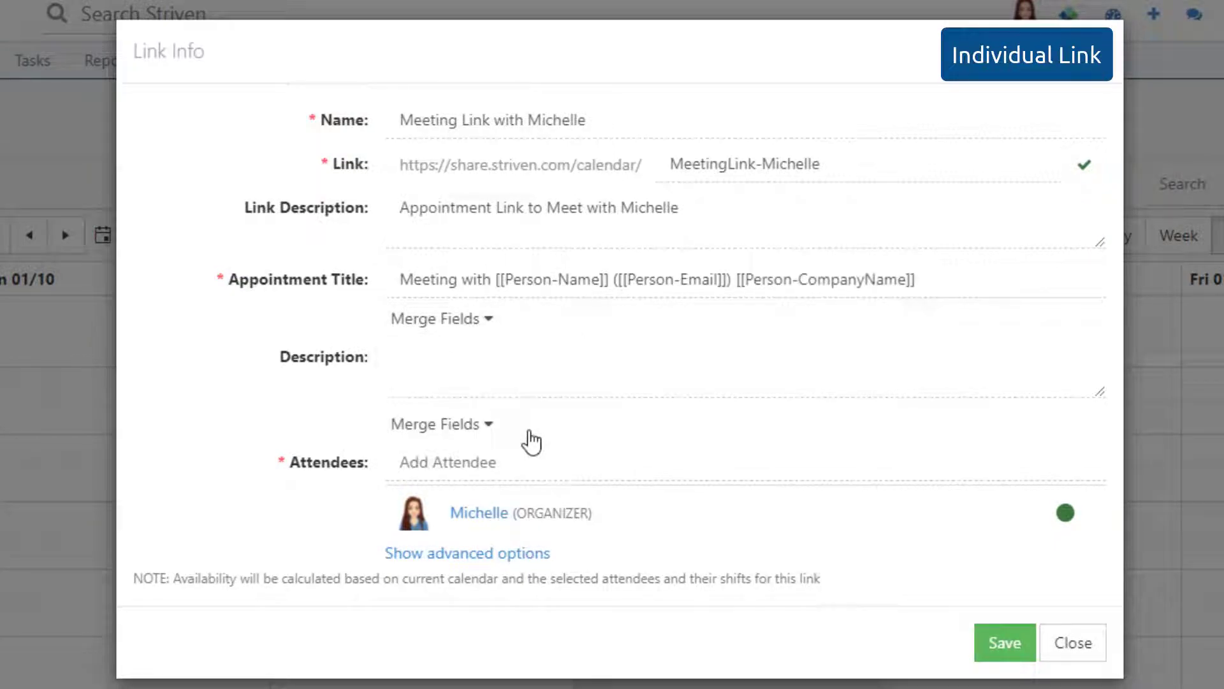
pyautogui.click(399, 280)
pyautogui.write('Screenshare')
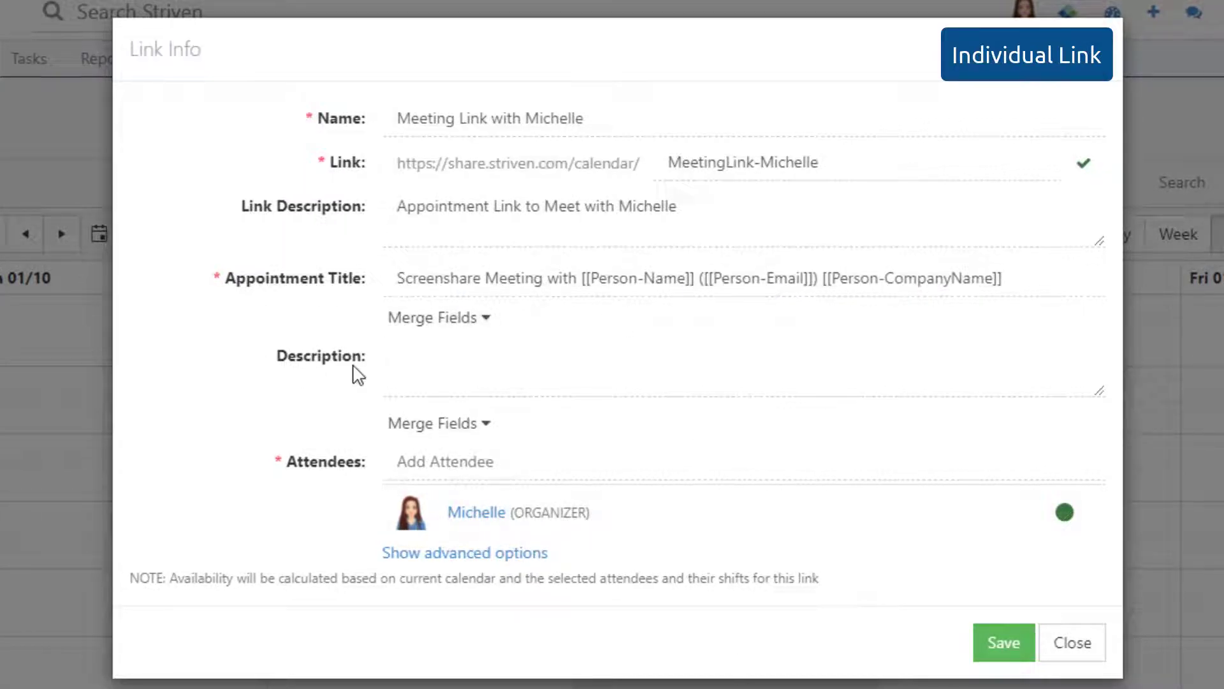
# Fill the appointment description with the Organizer Meeting Link and Organizer Meeting Joining Info merge fields.
pyautogui.click(406, 364)
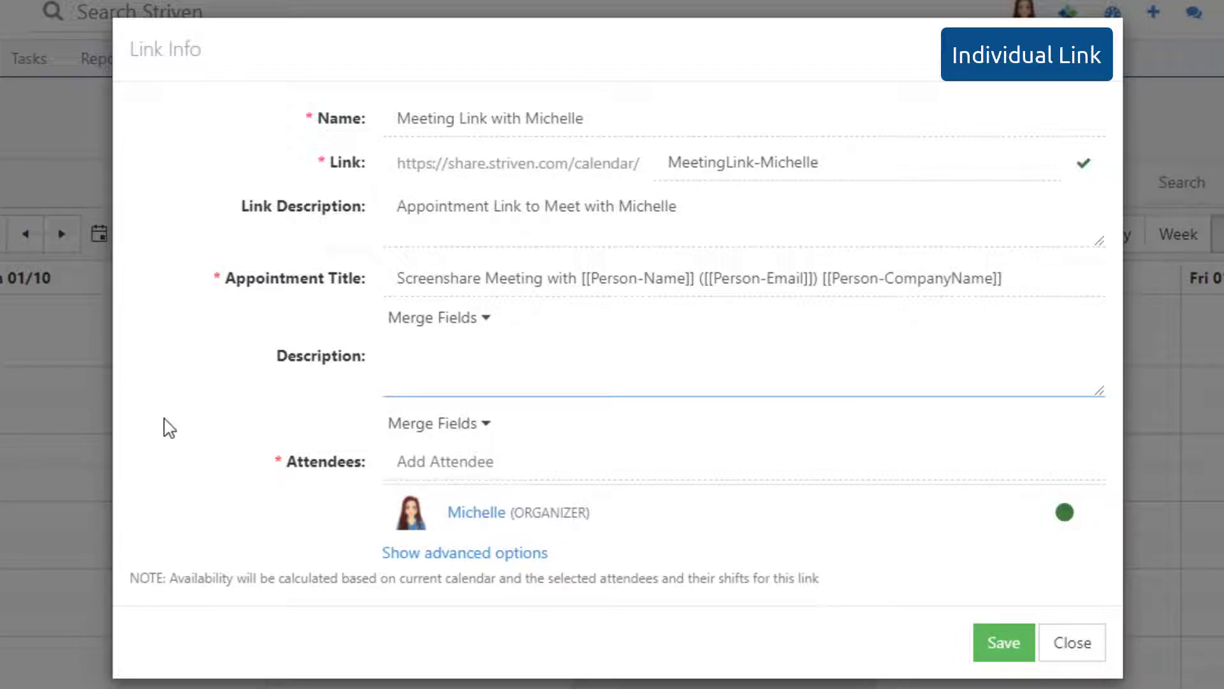
pyautogui.click(422, 425)
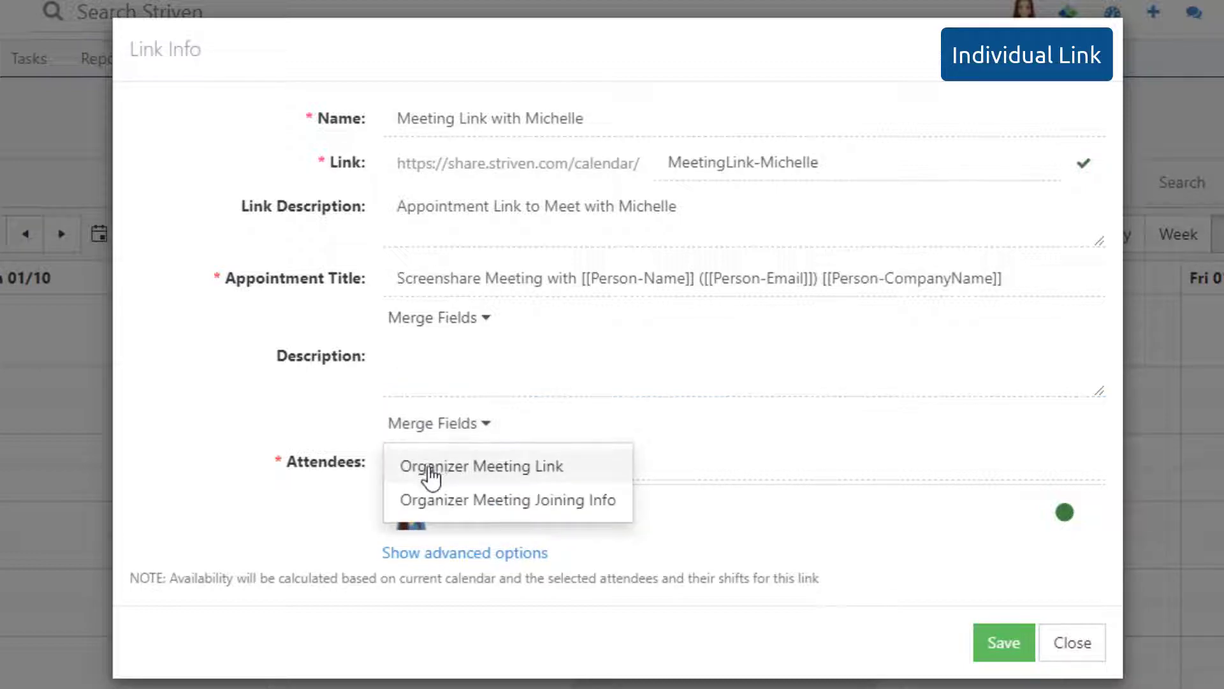
pyautogui.click(431, 475)
pyautogui.click(614, 361)
pyautogui.click(428, 427)
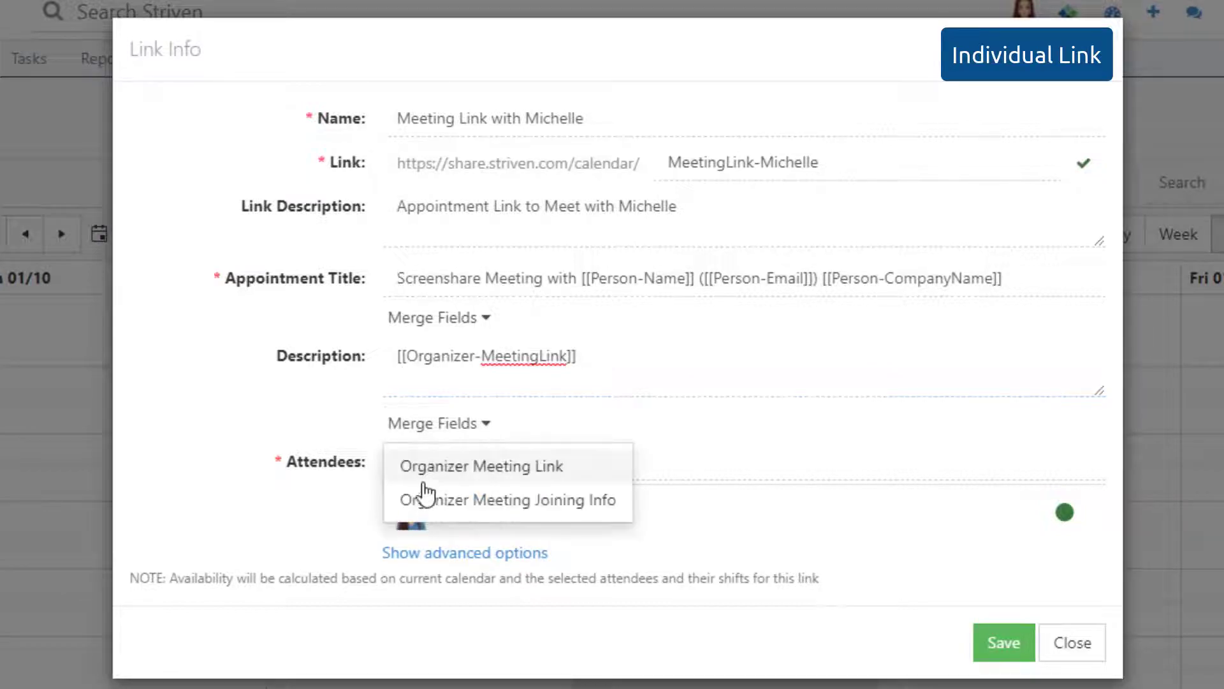
pyautogui.click(431, 507)
pyautogui.click(577, 356)
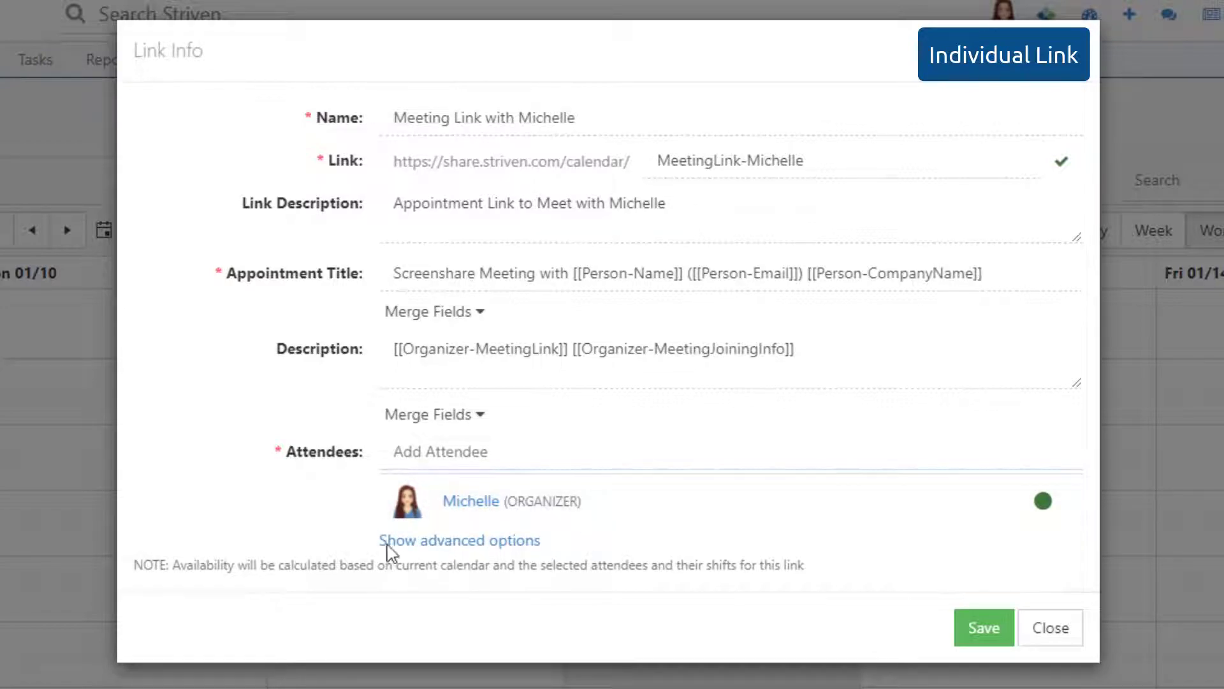
# Try adding a second attendee to the individual link and remove that attendee again.
pyautogui.click(467, 472)
pyautogui.write('krishy')
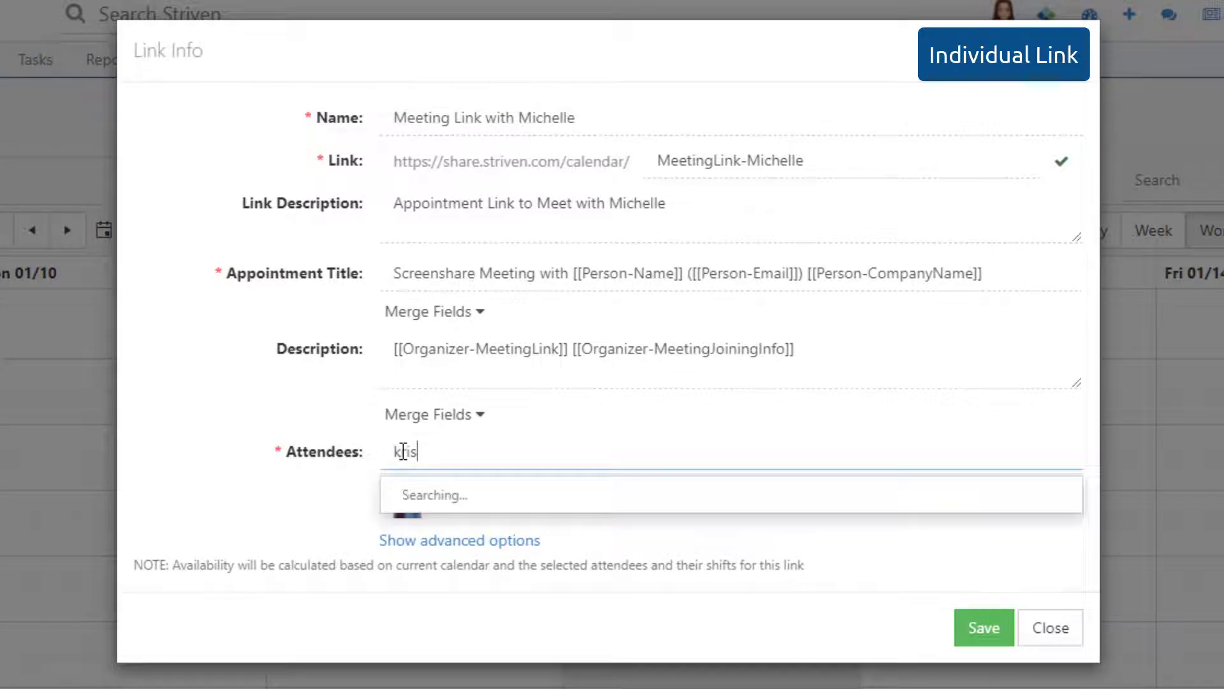
pyautogui.press('Return')
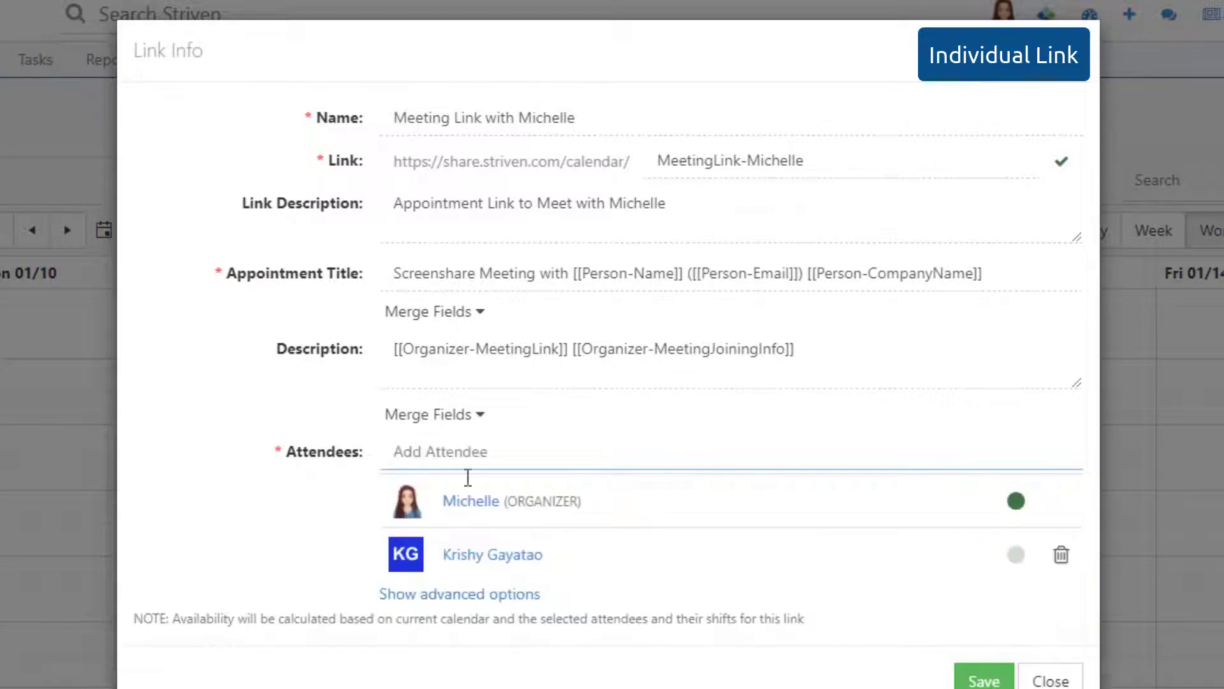
pyautogui.click(1015, 554)
pyautogui.click(1060, 556)
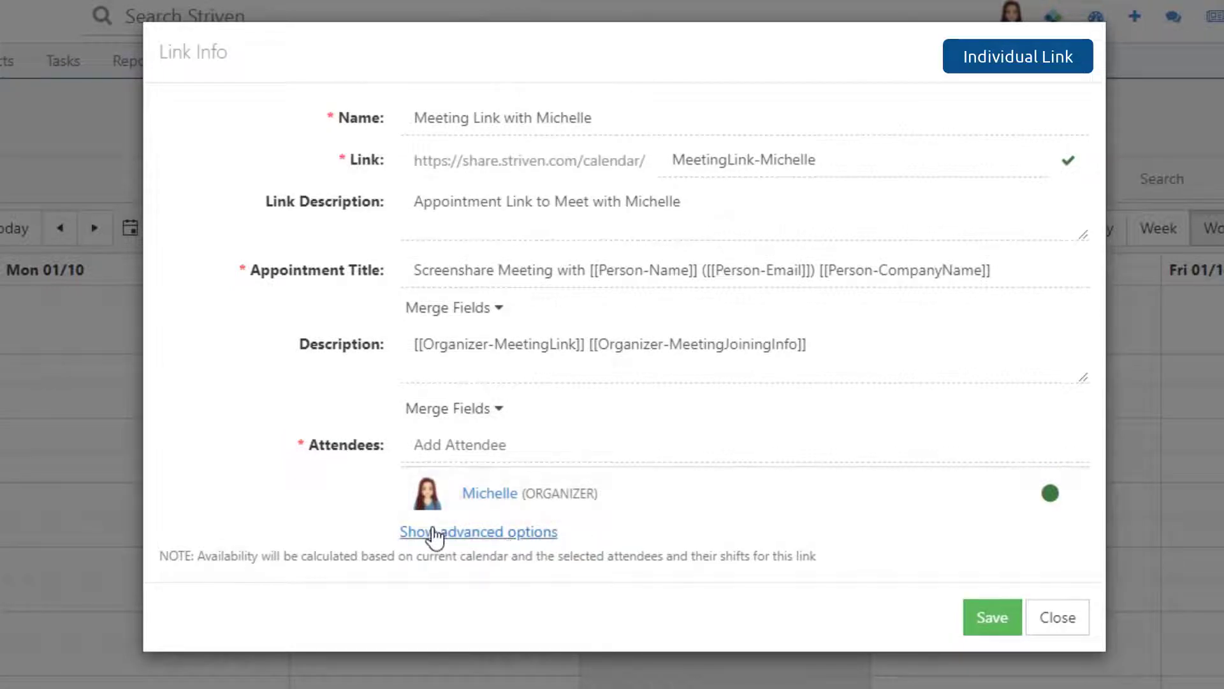
# Show the link's advanced options and set the start of the available hours to 1:00 PM.
pyautogui.click(411, 532)
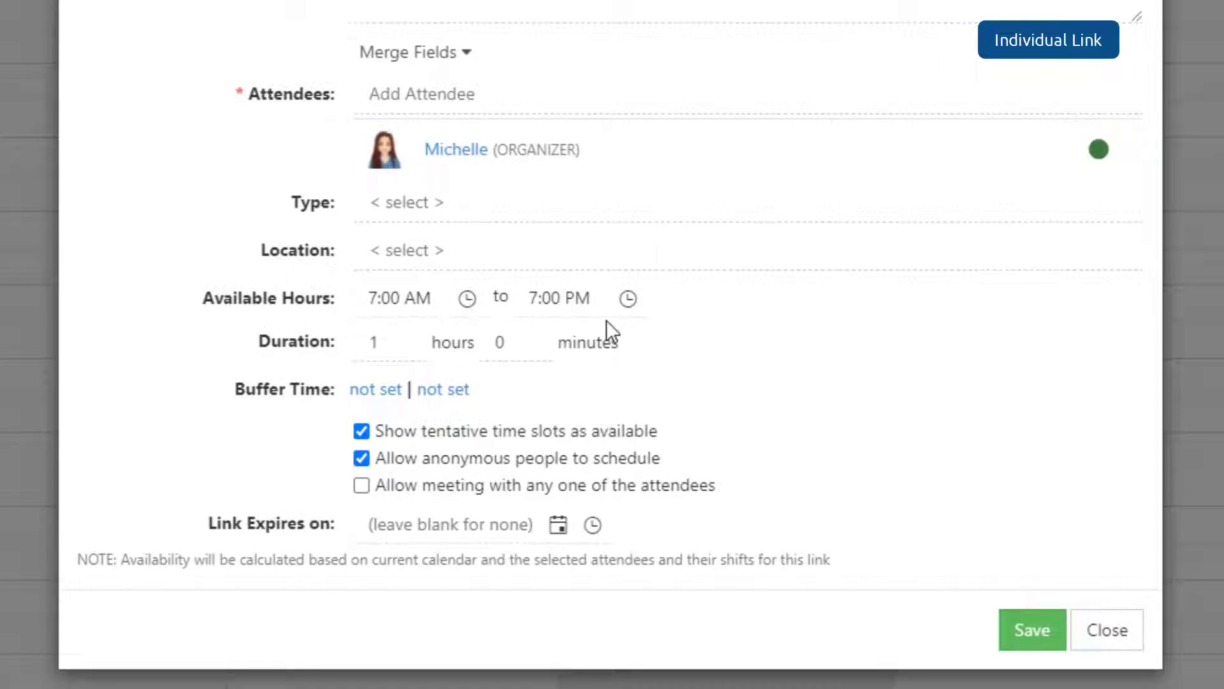
pyautogui.click(439, 311)
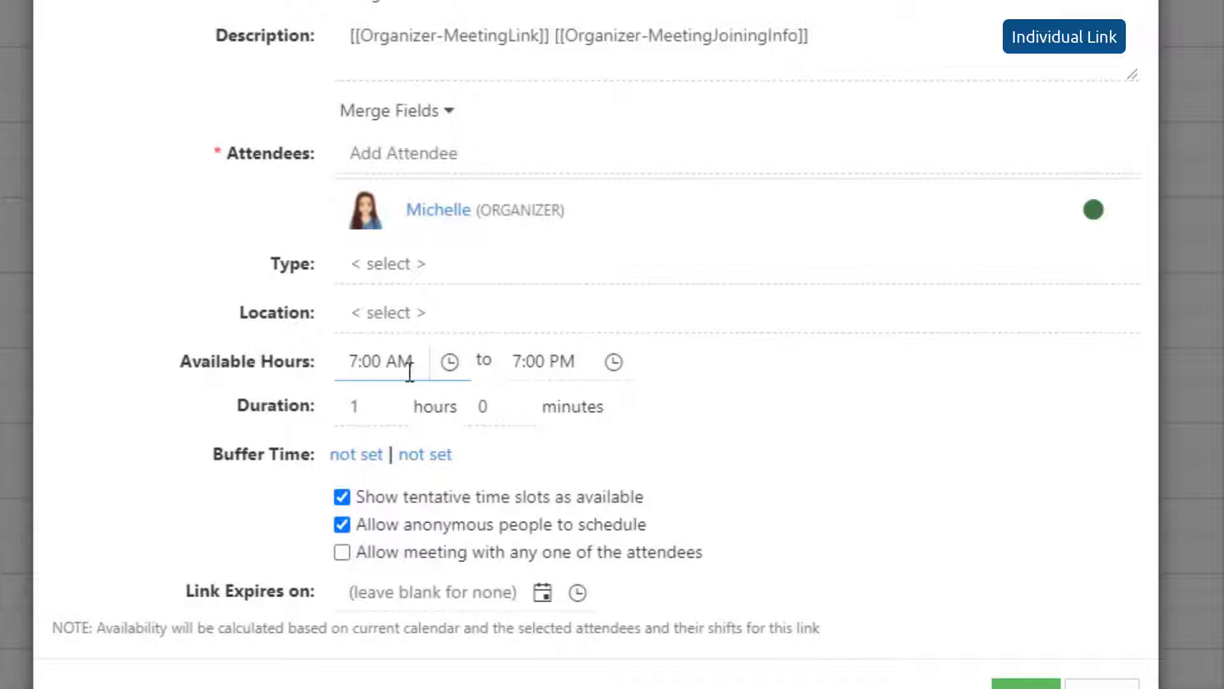
pyautogui.click(515, 372)
pyautogui.click(450, 362)
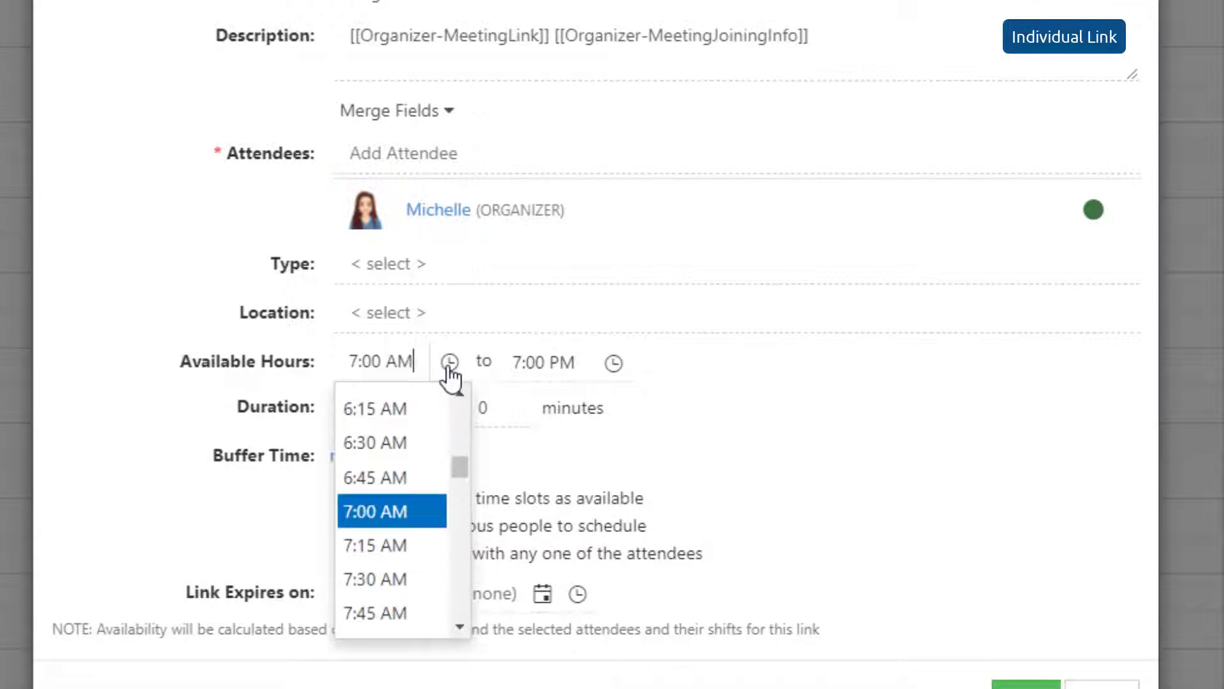
pyautogui.scroll(3, 407, 445)
pyautogui.scroll(-8, 407, 445)
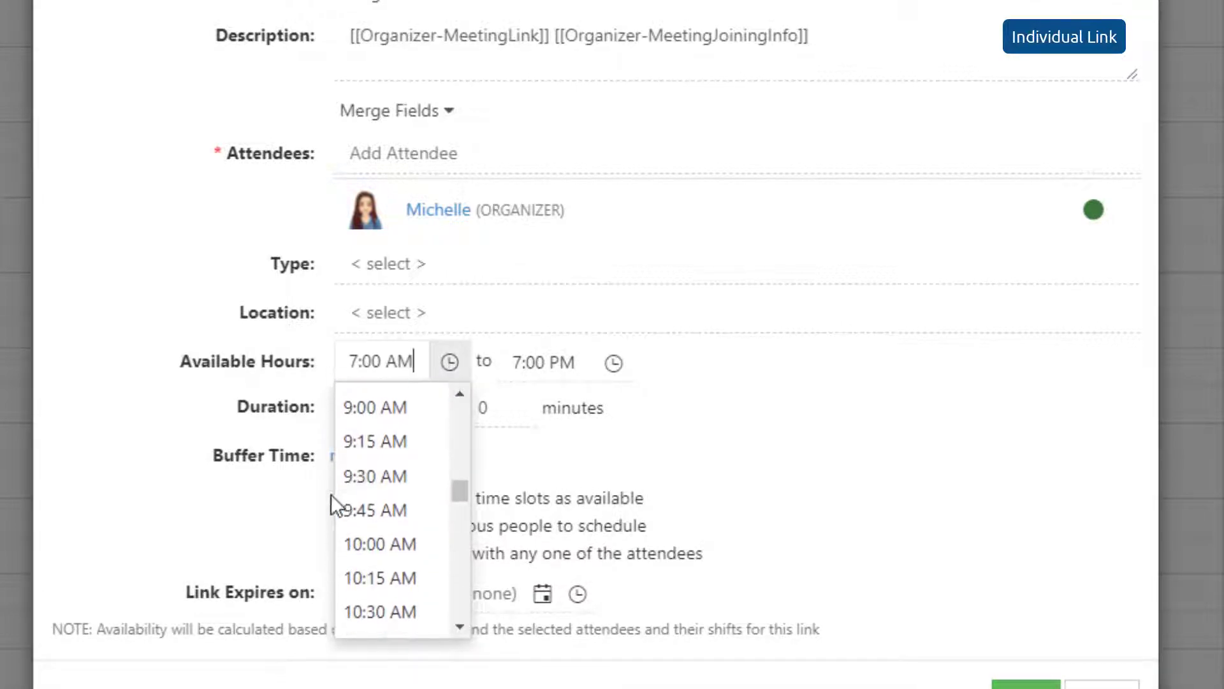
pyautogui.scroll(-5, 420, 469)
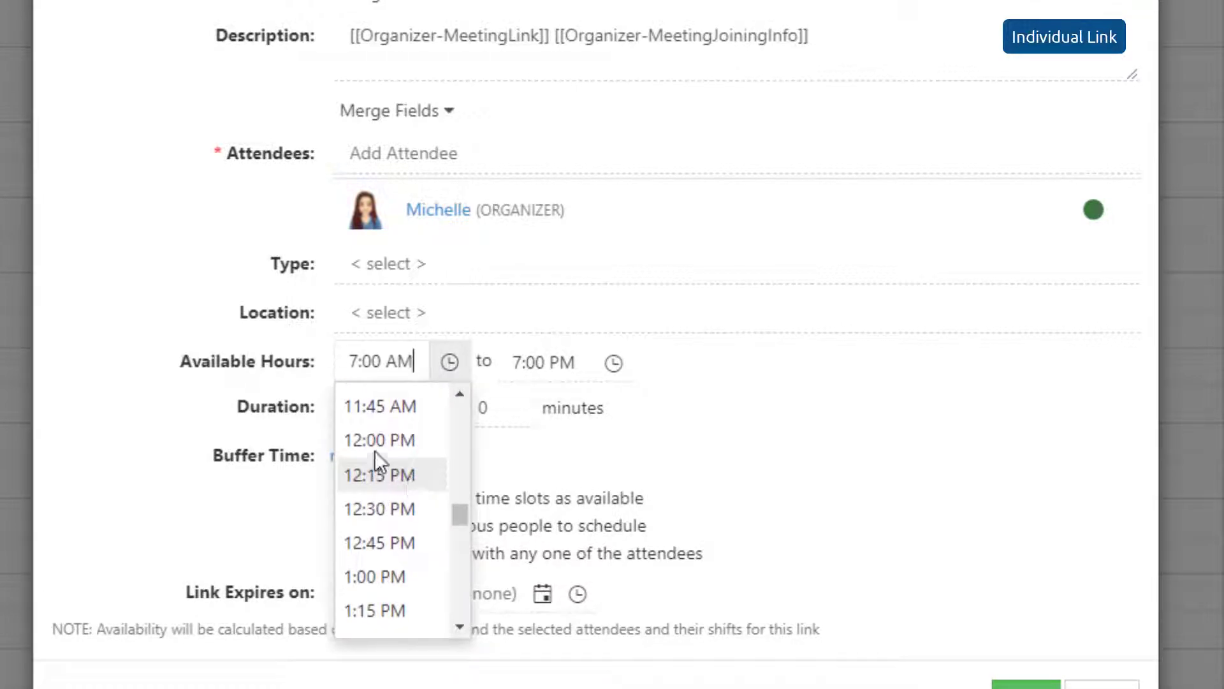
pyautogui.click(372, 575)
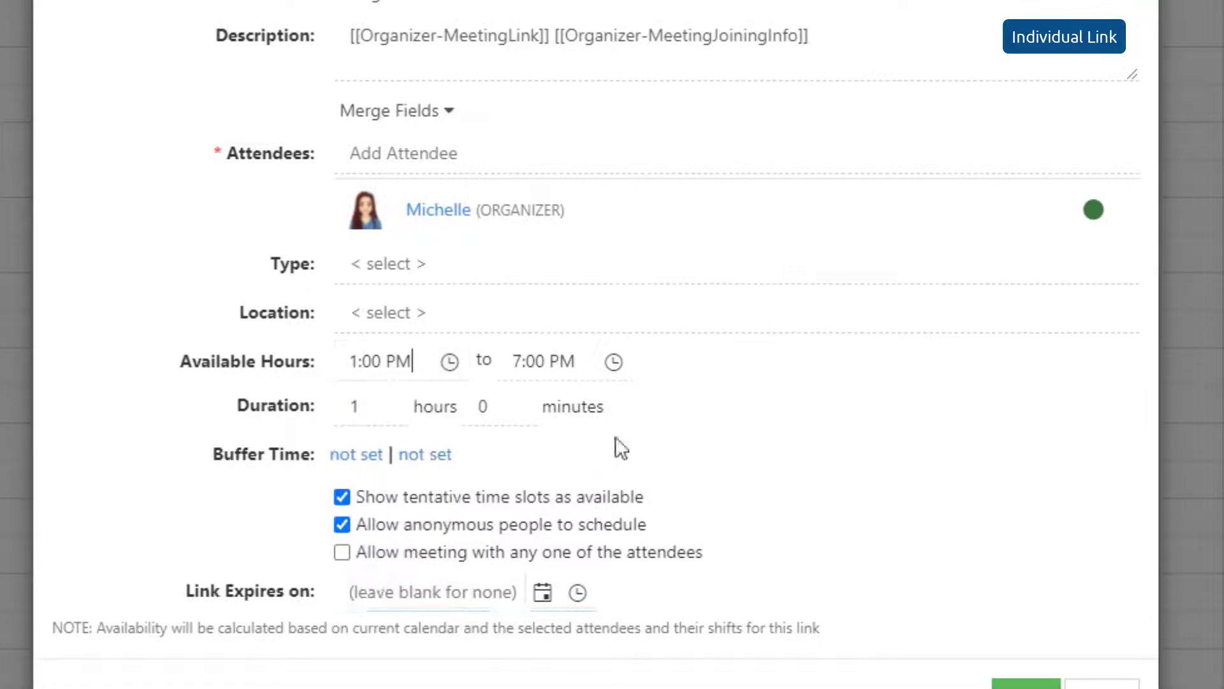
# Set the end of the available hours to 5:00 PM and the meeting duration to 0 hours 30 minutes.
pyautogui.click(592, 361)
pyautogui.scroll(2, 535, 491)
pyautogui.scroll(2, 534, 480)
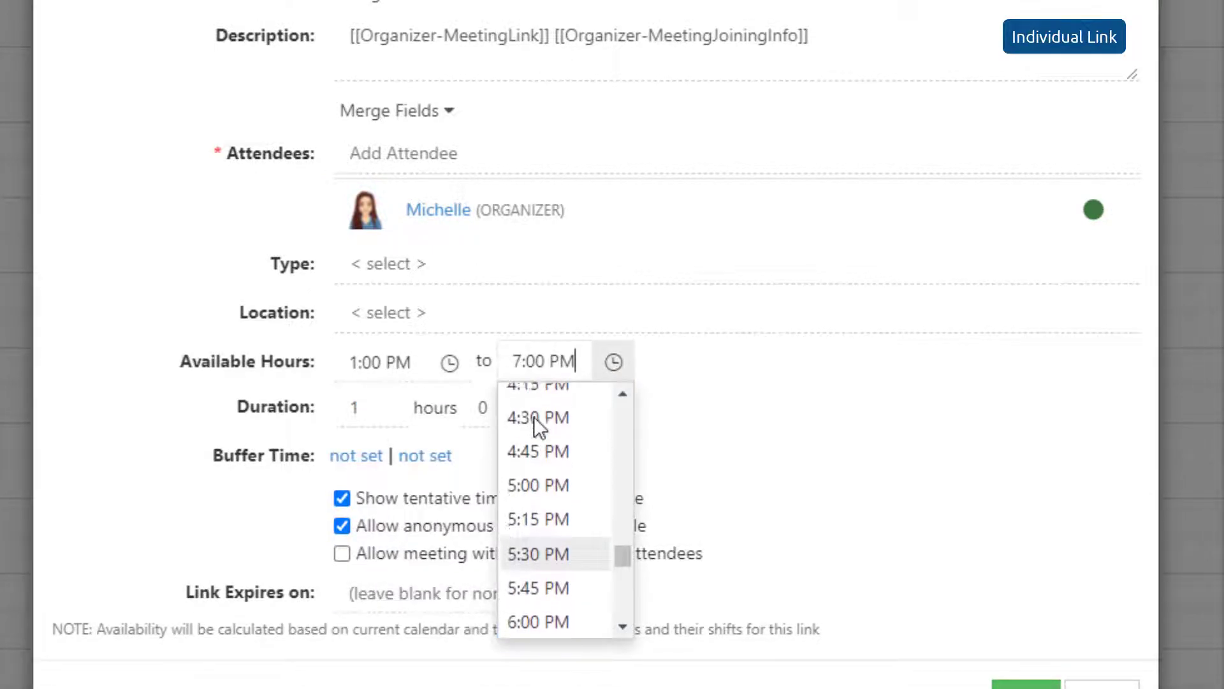
pyautogui.click(522, 488)
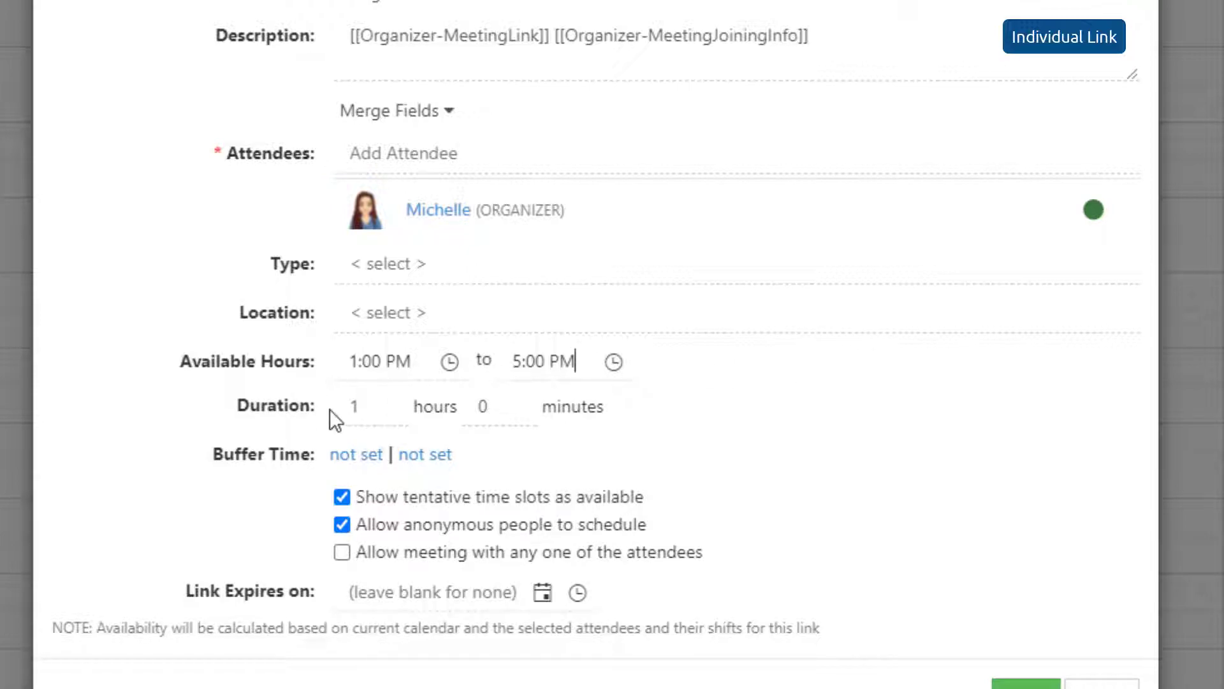
pyautogui.click(398, 410)
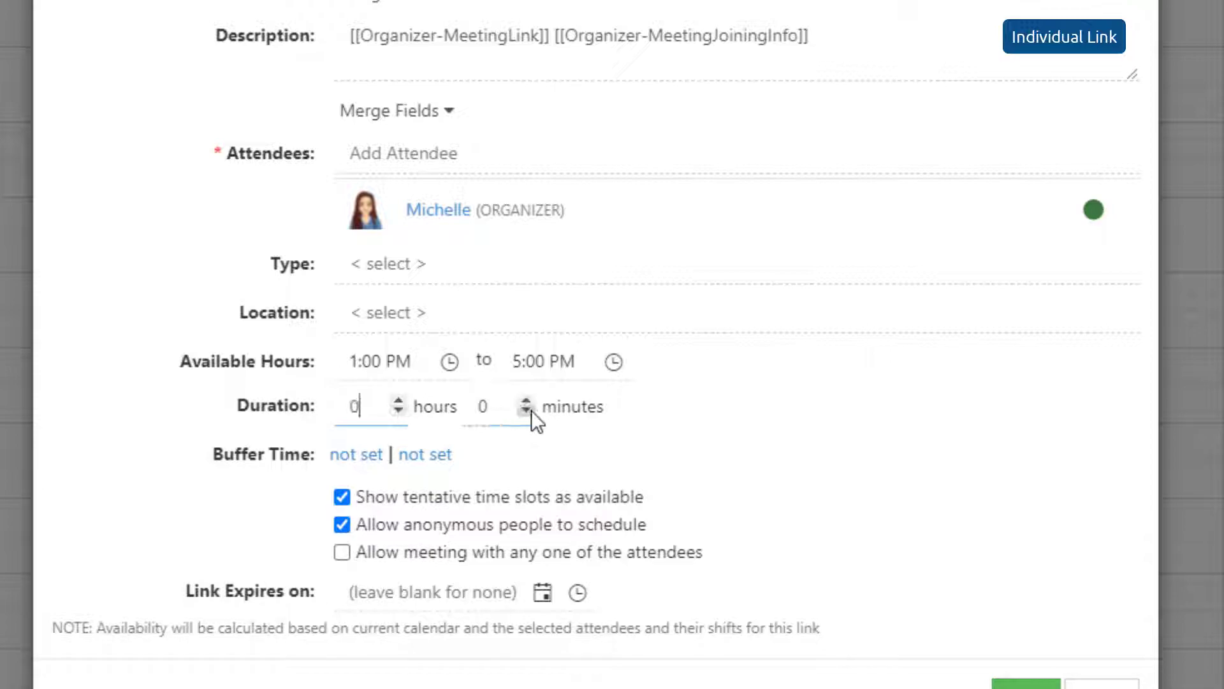
pyautogui.click(479, 405)
# Review the choices for the start and end buffer times without selecting any.
pyautogui.click(334, 456)
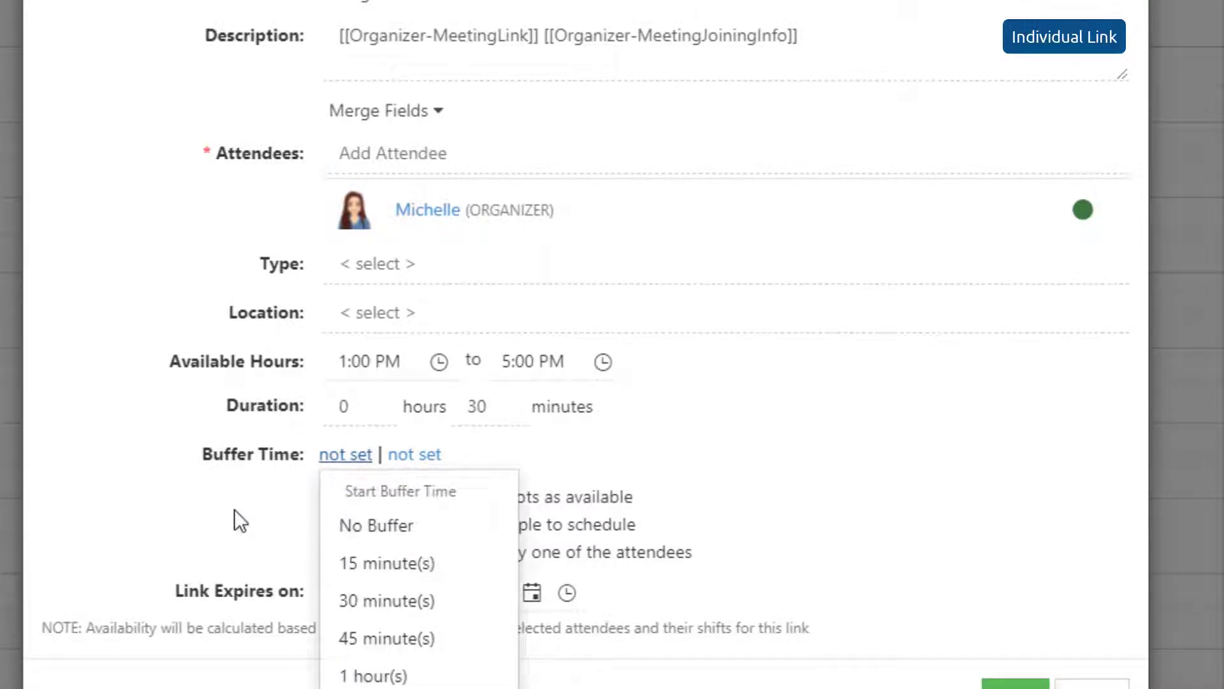
pyautogui.click(256, 512)
pyautogui.click(419, 456)
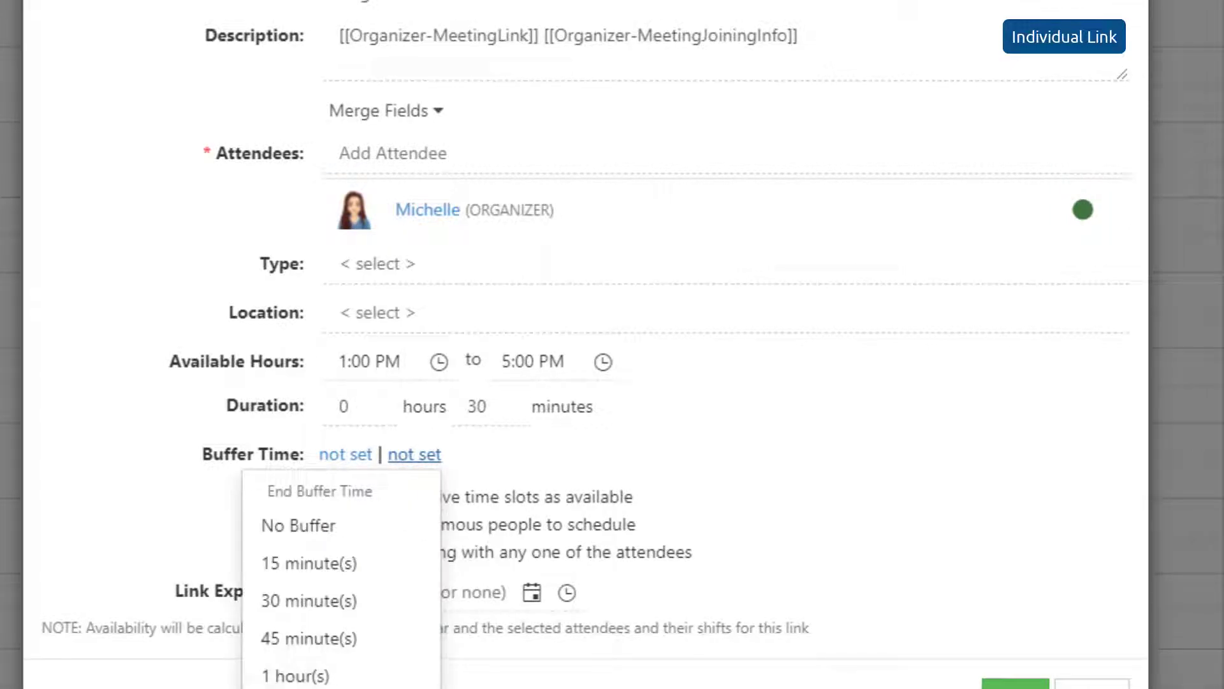
pyautogui.click(537, 465)
pyautogui.click(375, 67)
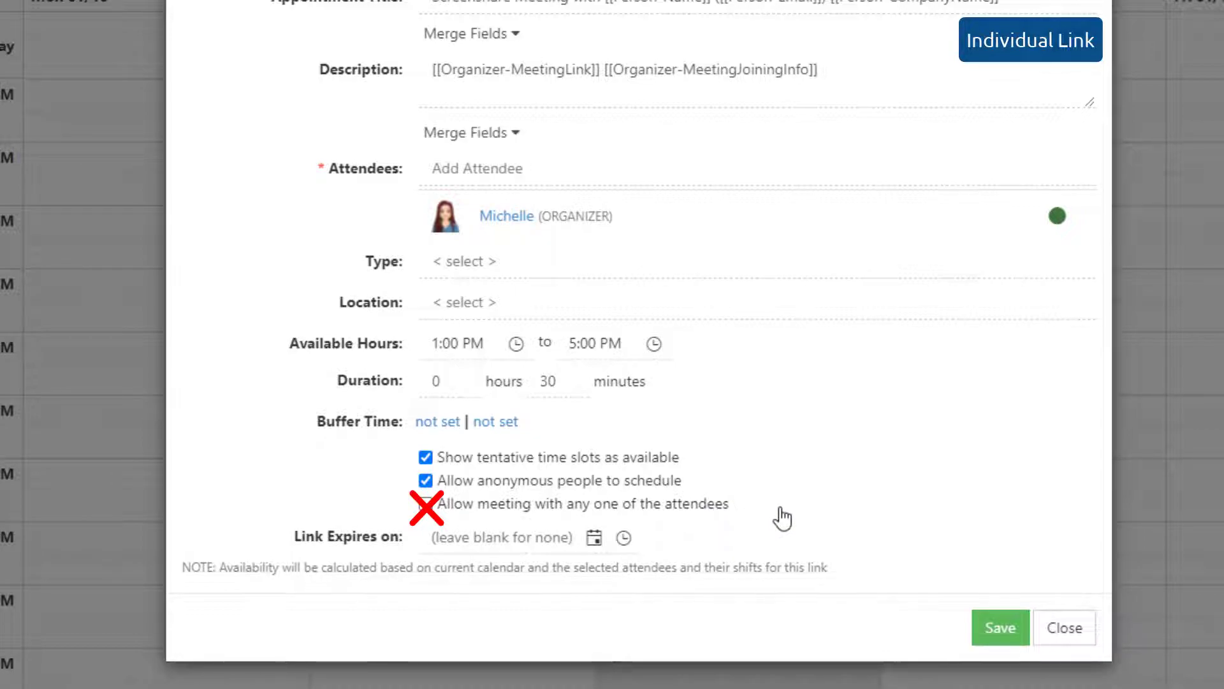
# Try an expiry date of 01/14/2022 for the individual link and clear the expiry field again.
pyautogui.click(597, 541)
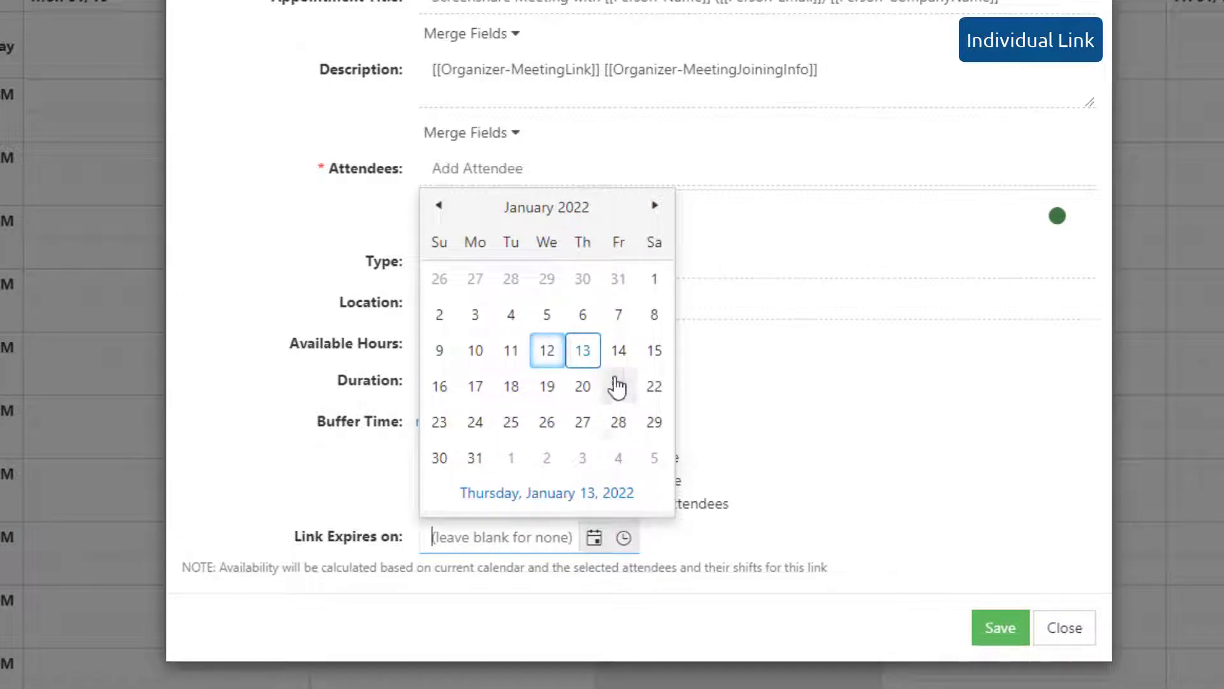
pyautogui.click(619, 352)
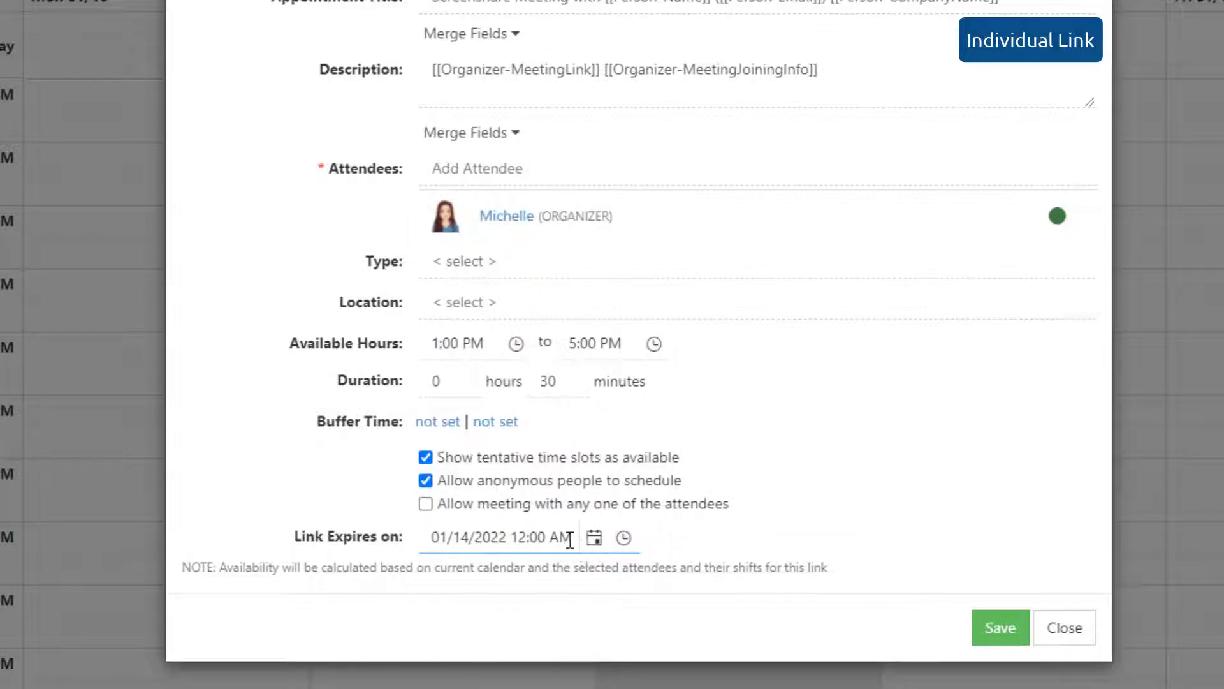
pyautogui.click(531, 539)
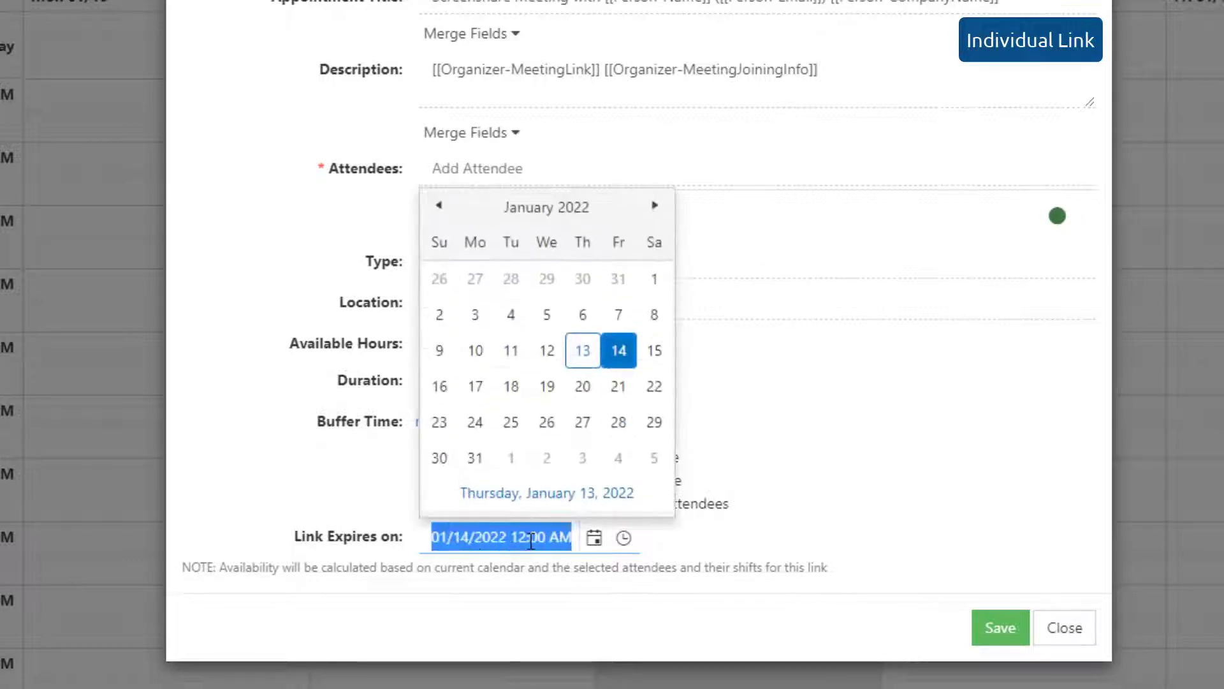
pyautogui.press('BackSpace')
pyautogui.click(877, 503)
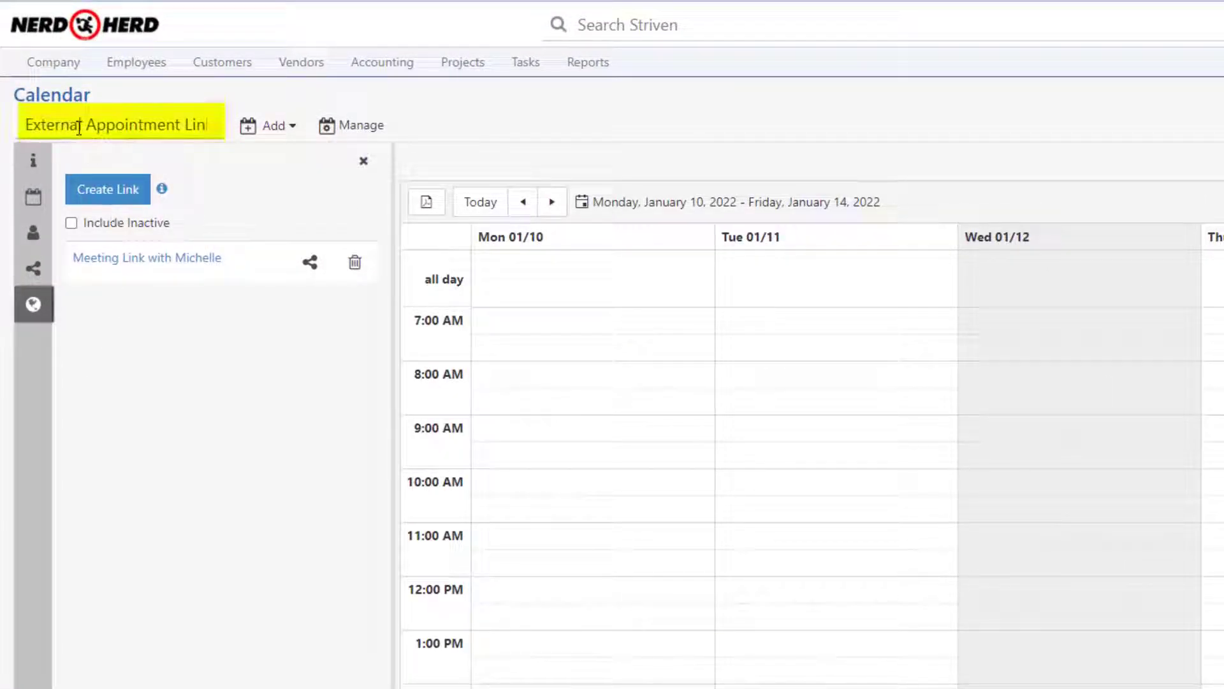
# Create another external appointment link named "Meeting Link with Support Group".
pyautogui.click(99, 199)
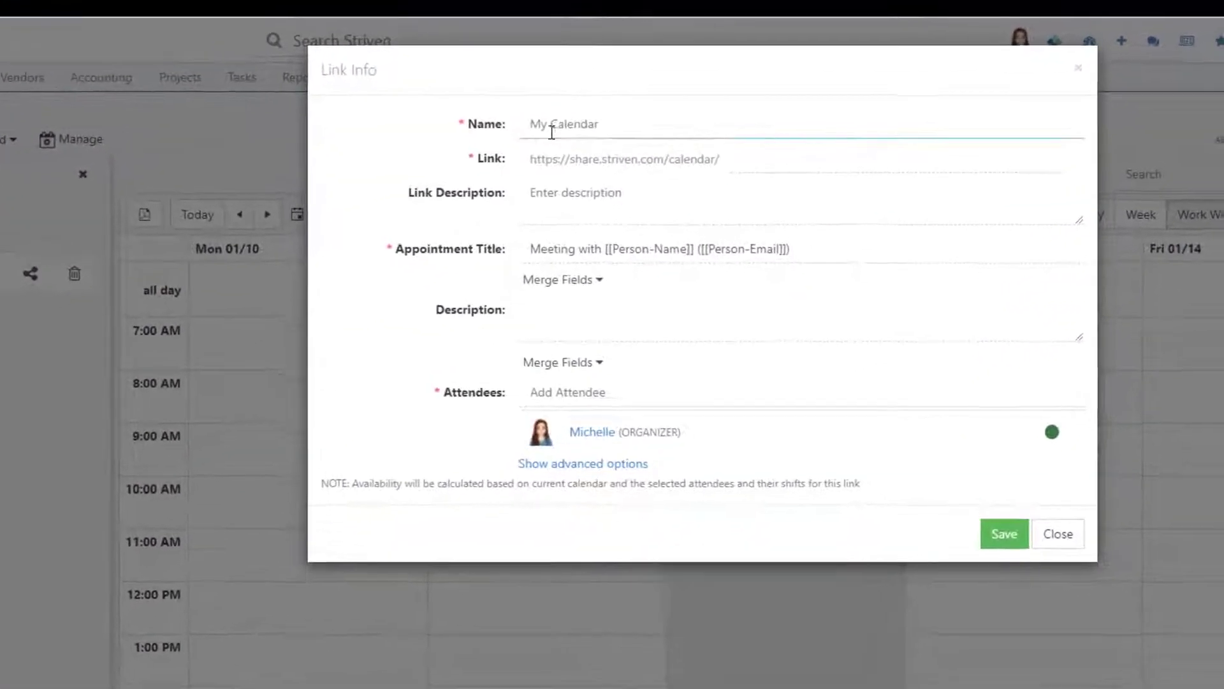
pyautogui.click(625, 109)
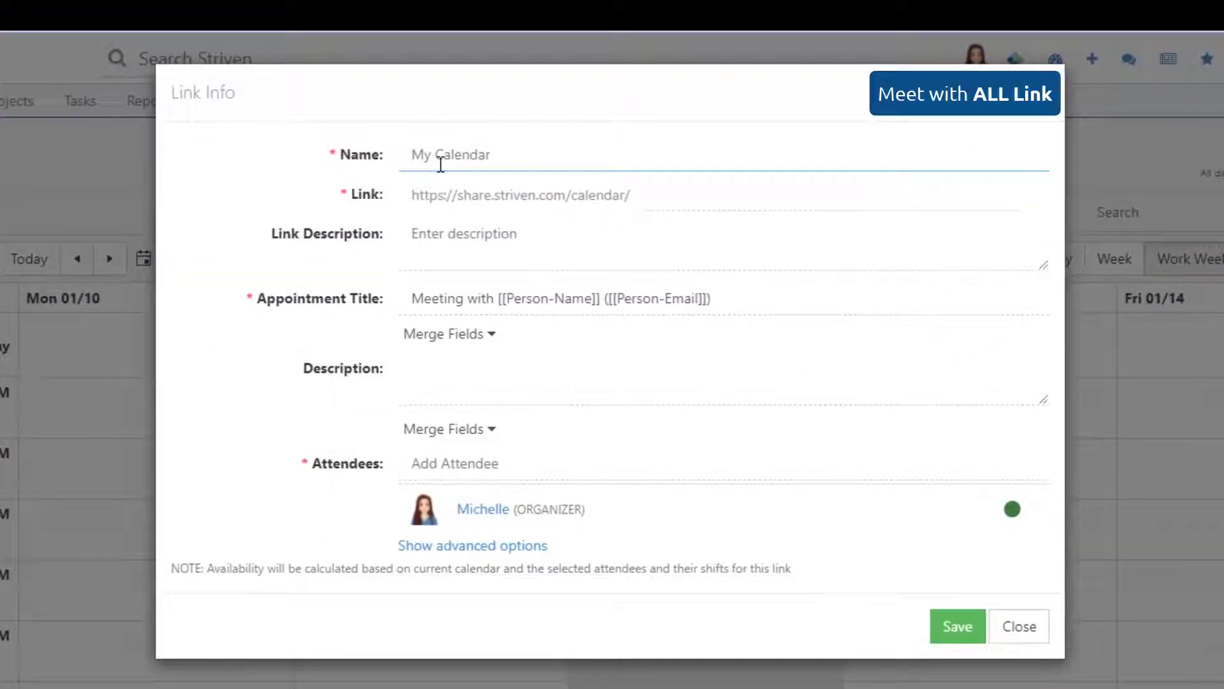
pyautogui.write('Meeting Link with Support Group')
# Change the link address ending to MeetingLink-SupportGroup and enter the link description "Appointment Link to meet with Support Group".
pyautogui.click(760, 194)
pyautogui.press('BackSpace')
pyautogui.press('BackSpace')
pyautogui.press('BackSpace')
pyautogui.press('BackSpace')
pyautogui.write('-')
pyautogui.click(550, 235)
pyautogui.write('Appointment Link to meet with Support Group')
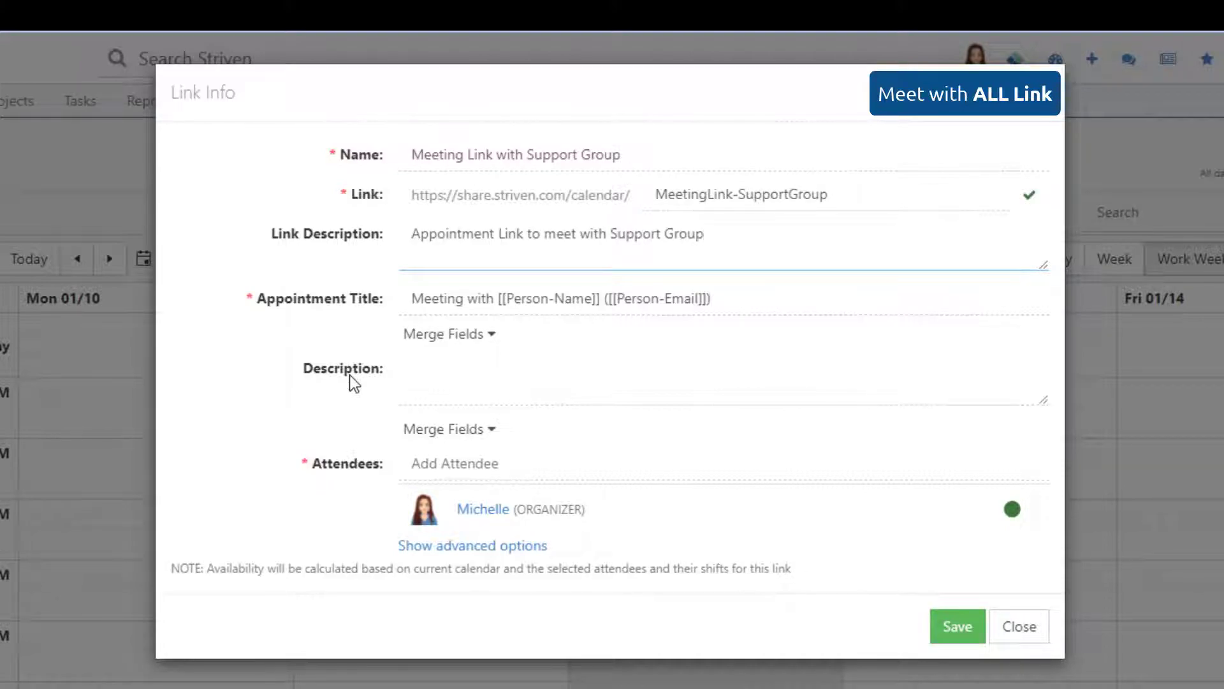
# Insert the Organizer Meeting Link and Organizer Meeting Joining Info merge fields into the Support Group link's appointment description, separated by a space.
pyautogui.click(446, 428)
pyautogui.click(485, 468)
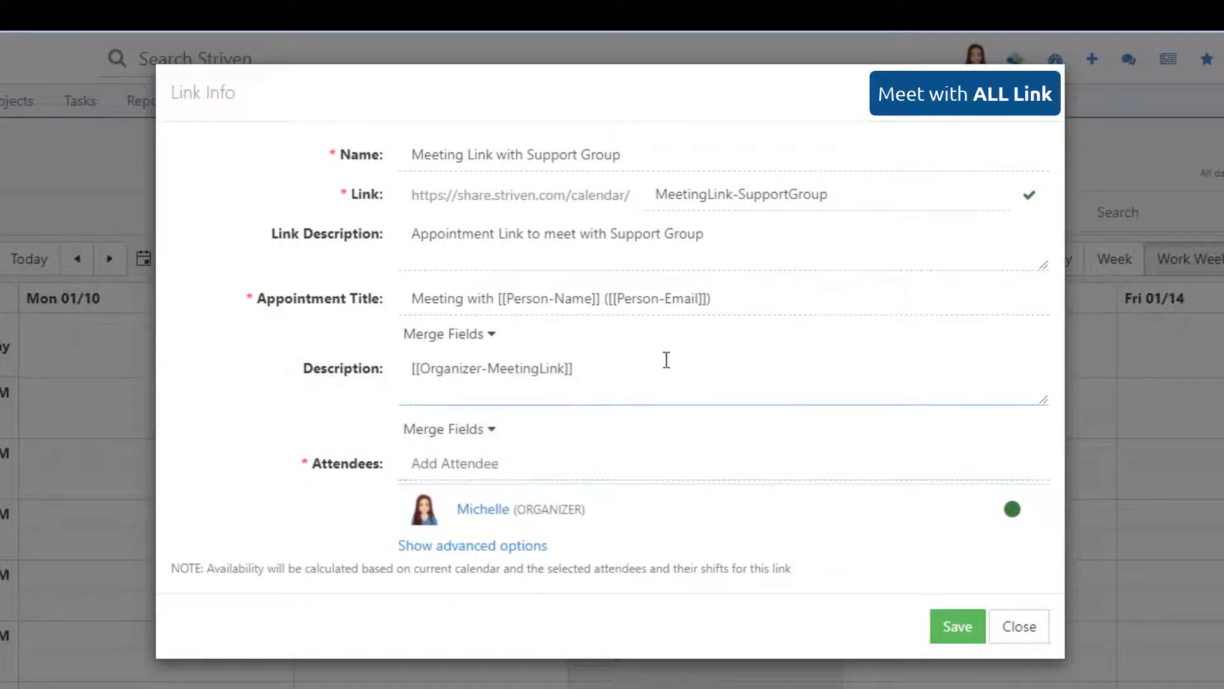
pyautogui.click(467, 428)
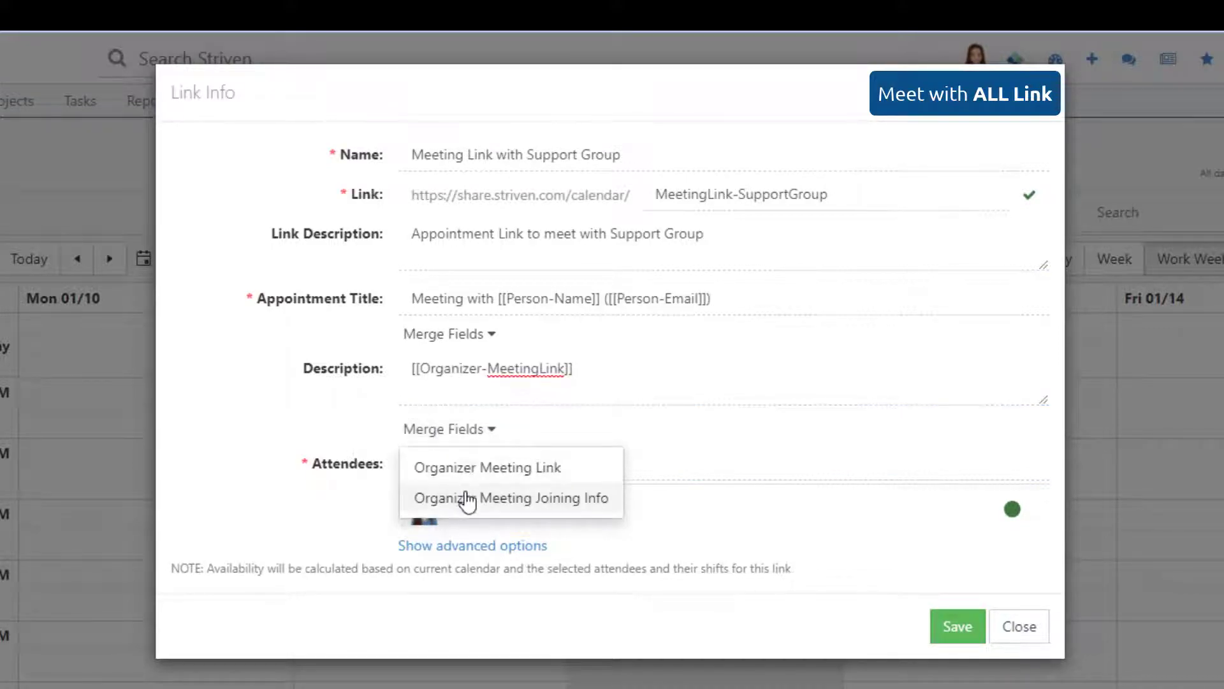
pyautogui.click(467, 498)
pyautogui.click(575, 368)
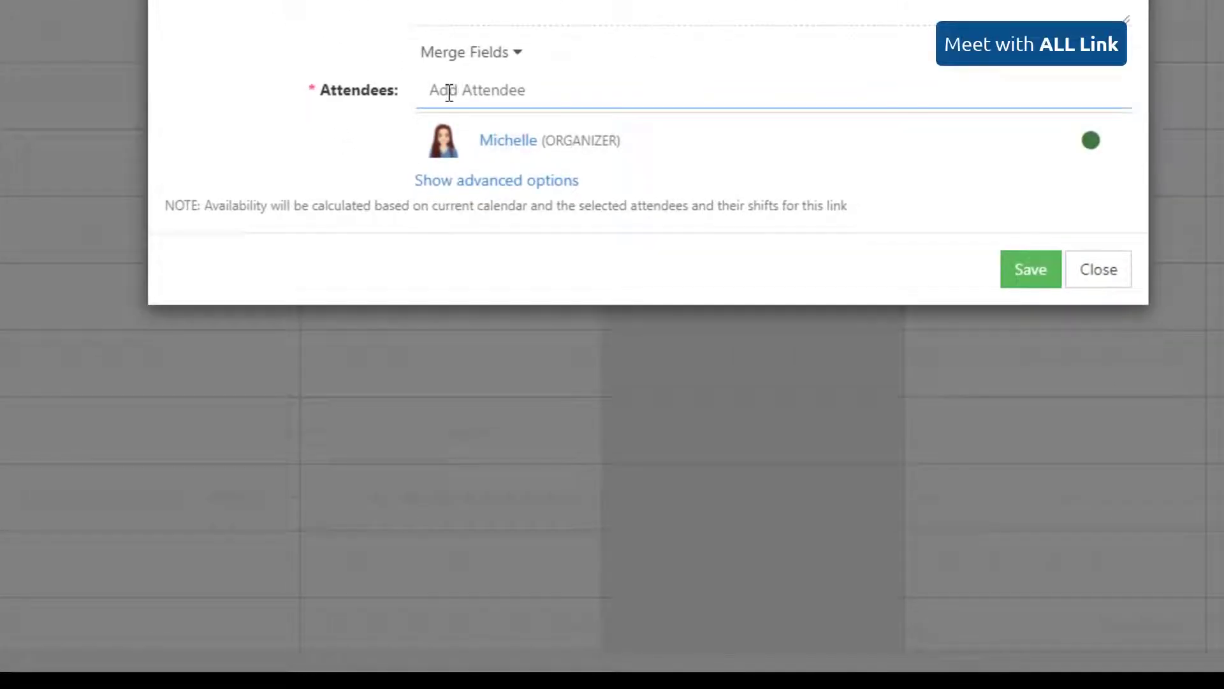
# Add the three support group members as attendees of the Support Group link and show its advanced options.
pyautogui.click(429, 464)
pyautogui.write('trin')
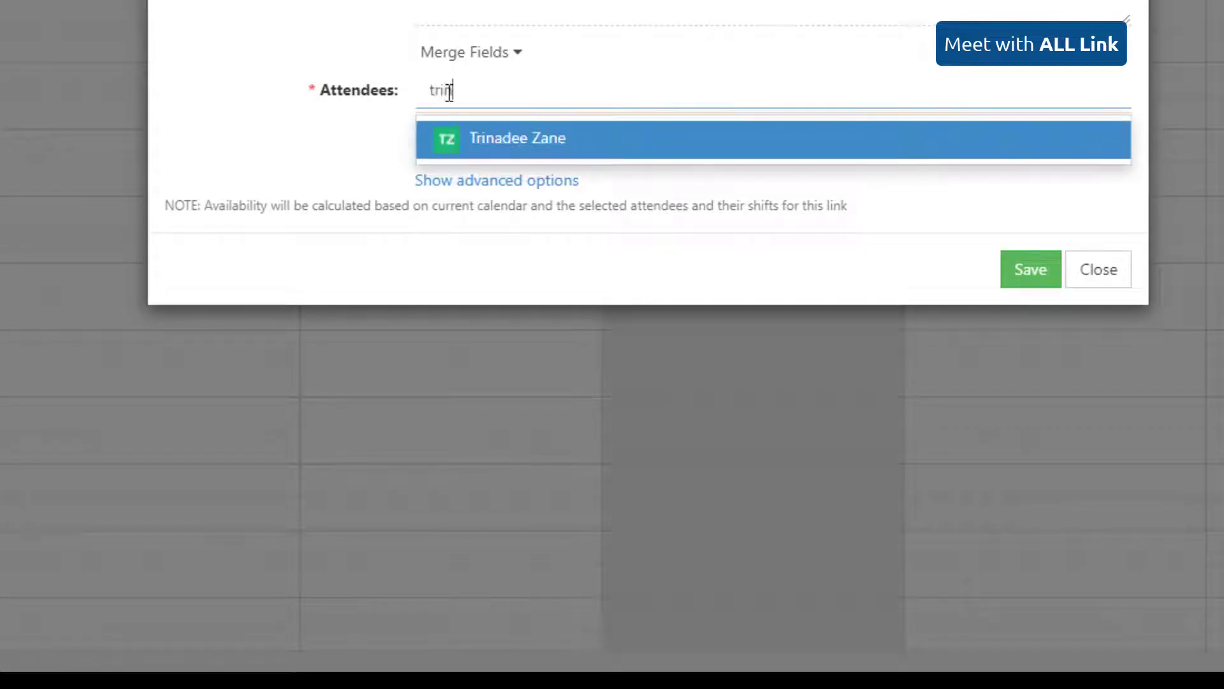
pyautogui.press('Return')
pyautogui.write('kris')
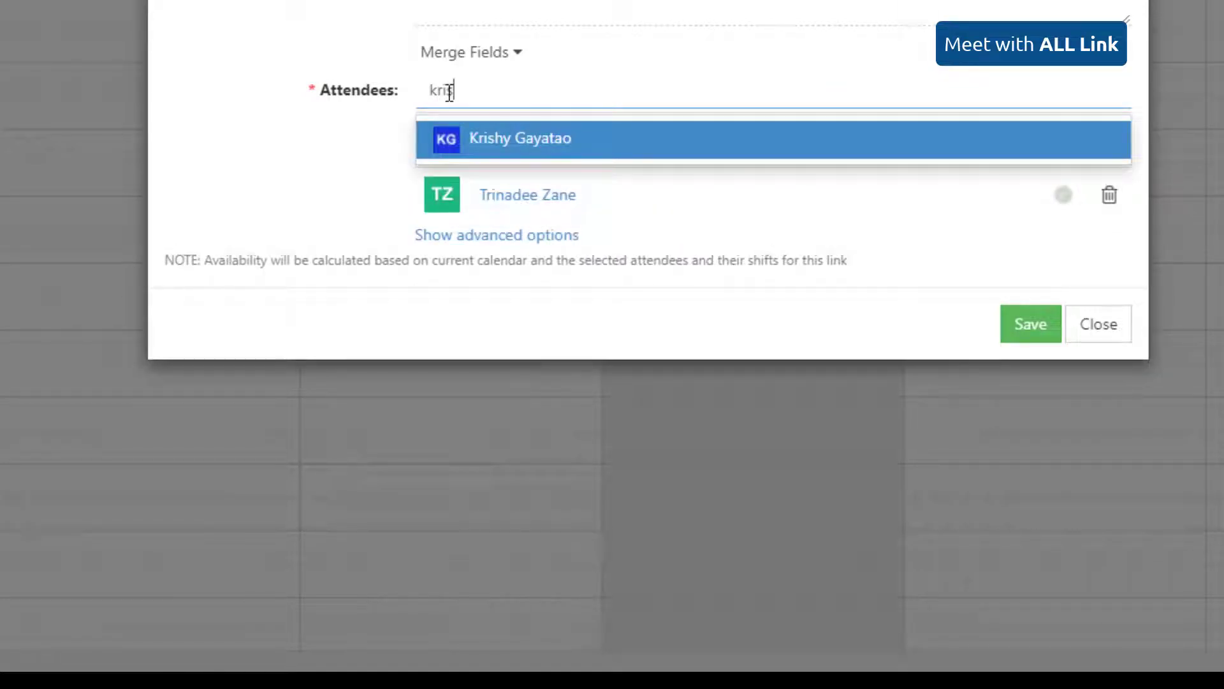
pyautogui.press('Return')
pyautogui.write('troy')
pyautogui.press('Return')
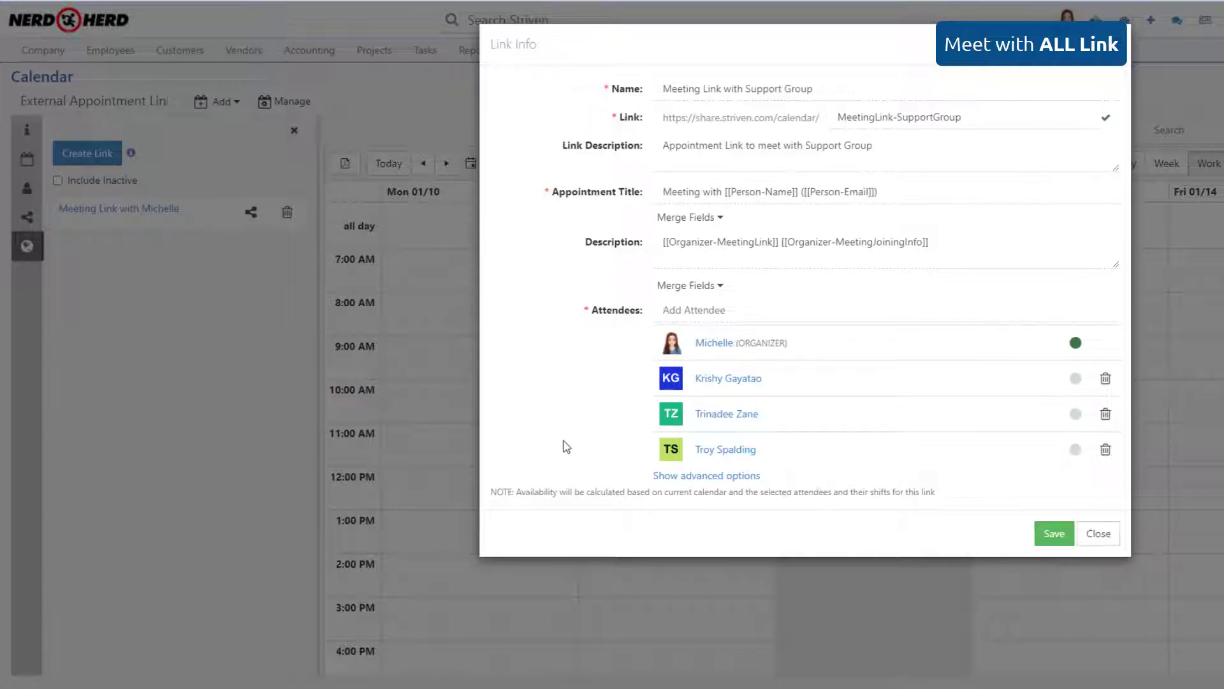
pyautogui.click(701, 480)
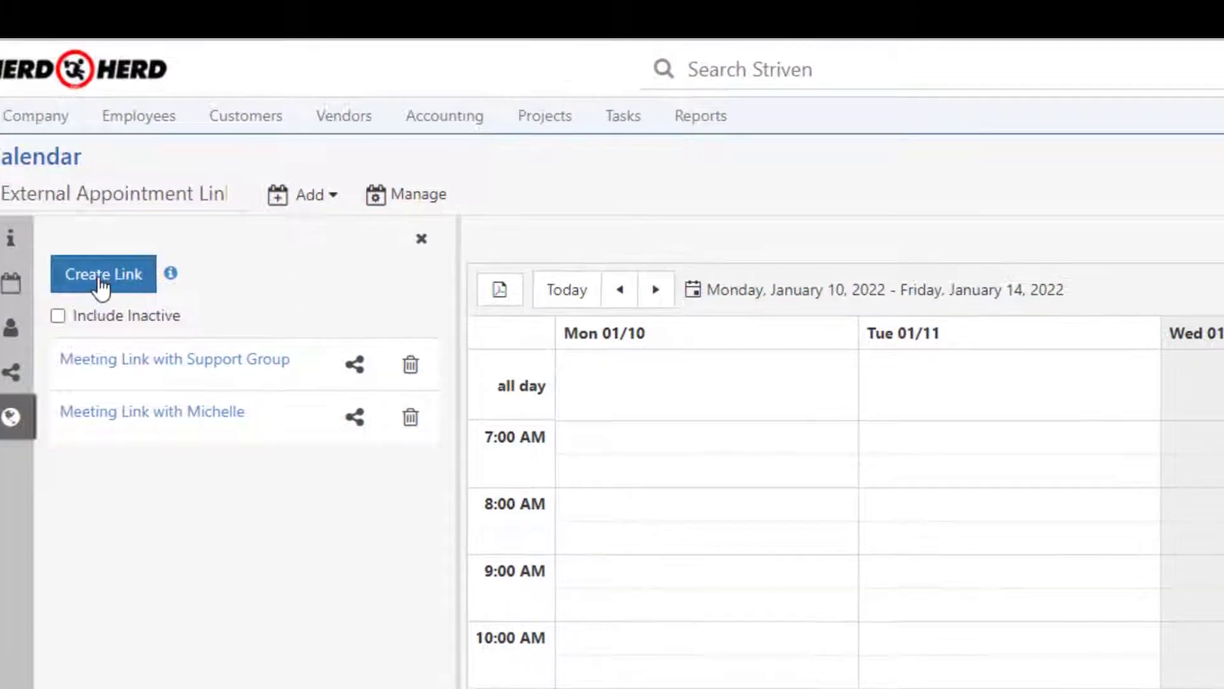
# Create a further external appointment link named "Meeting Link with Support Specialist".
pyautogui.click(131, 280)
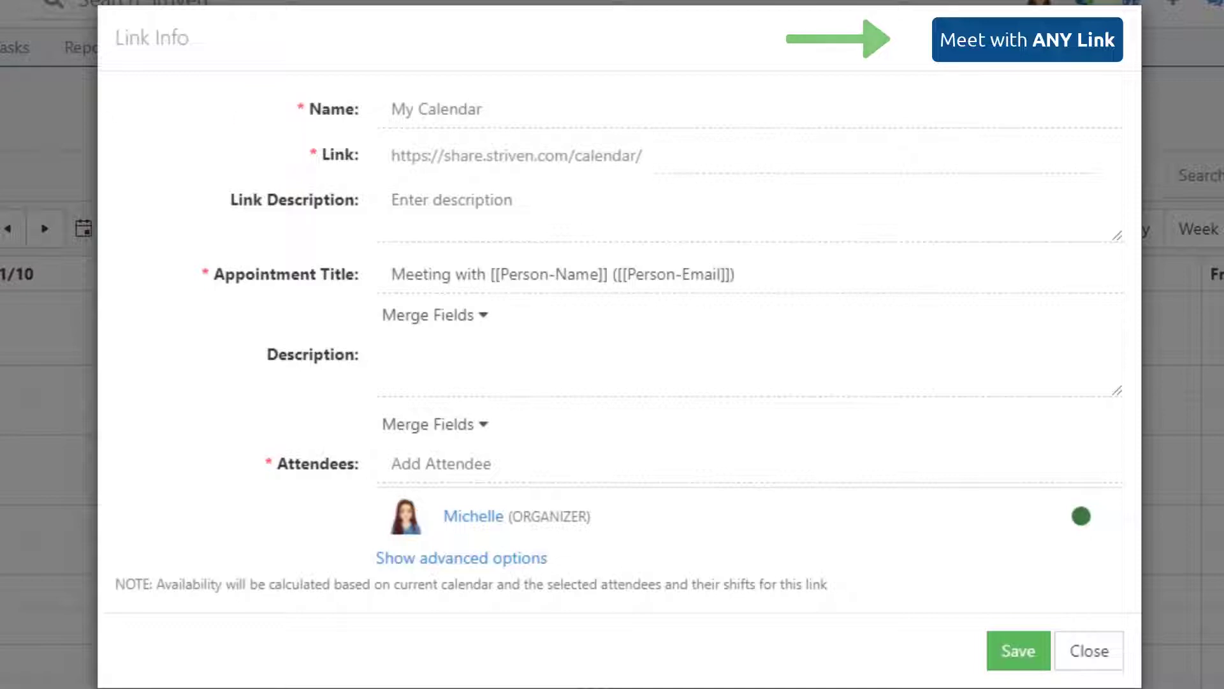
pyautogui.click(405, 110)
pyautogui.write('Meeting Link with Support Specialist')
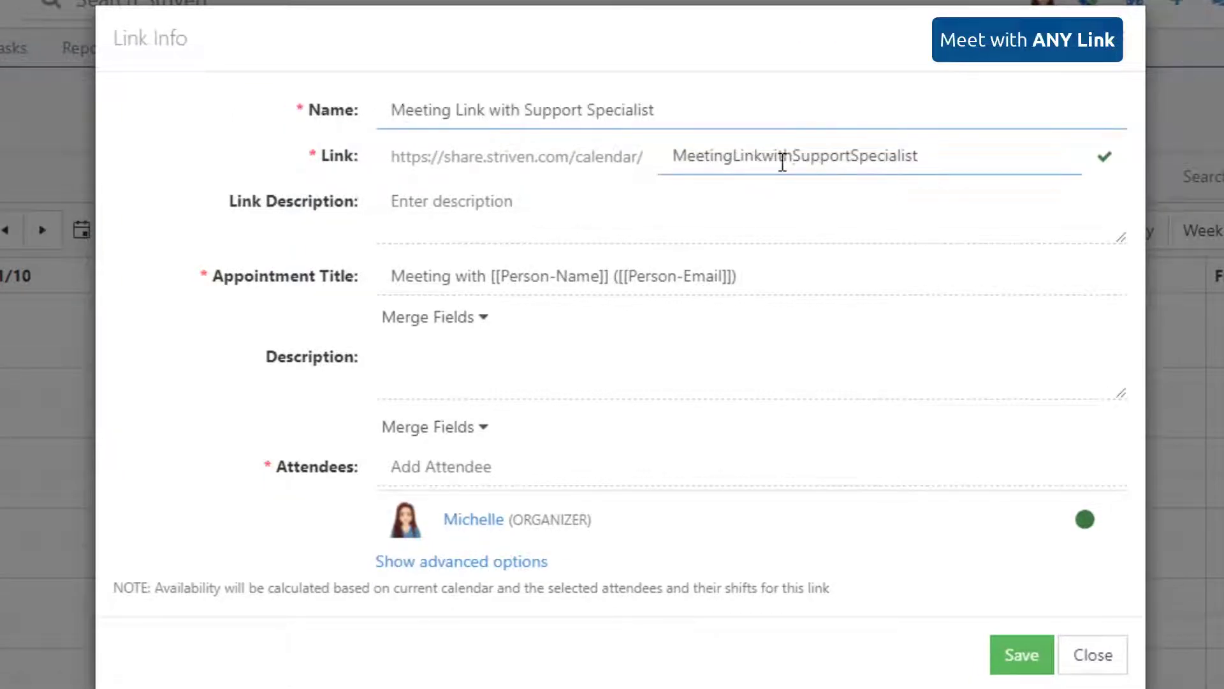
# Change the link address ending to MeetingLink-SupportSpecialist and enter the link description "Appointment Link to meet with a Support Specialist".
pyautogui.moveTo(778, 156); pyautogui.dragTo(754, 156)
pyautogui.write('-')
pyautogui.click(384, 204)
pyautogui.write('Appointment Link to meet with a Support Speci')
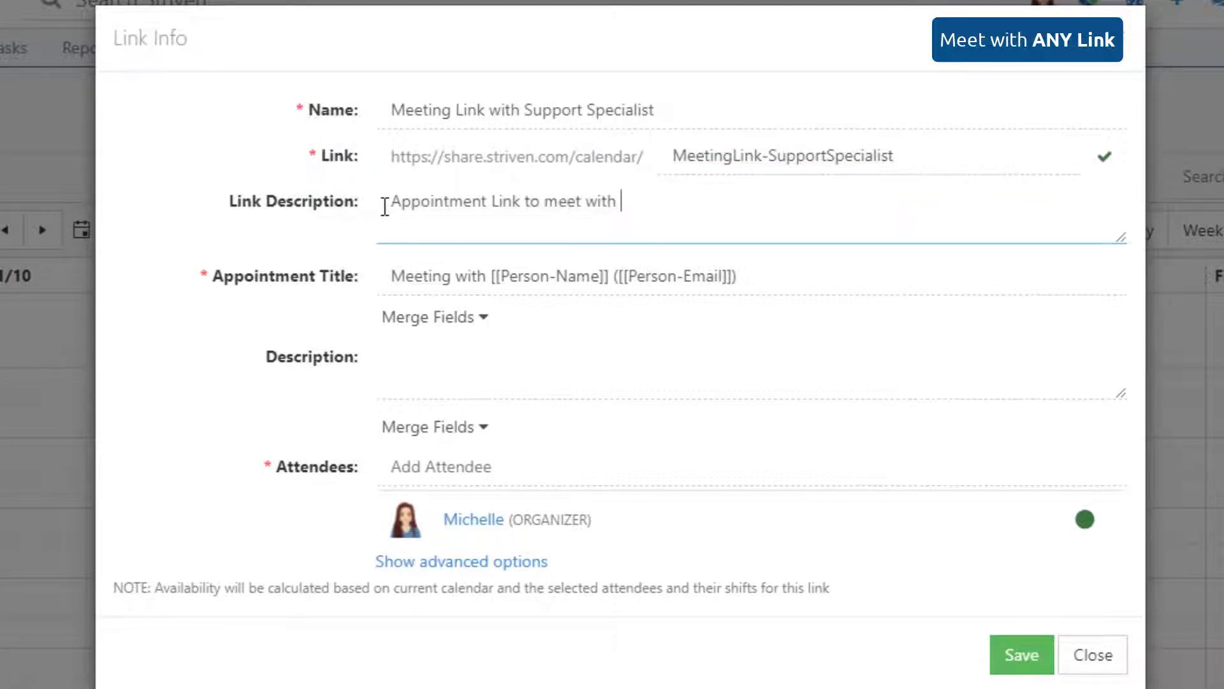
pyautogui.write('alist')
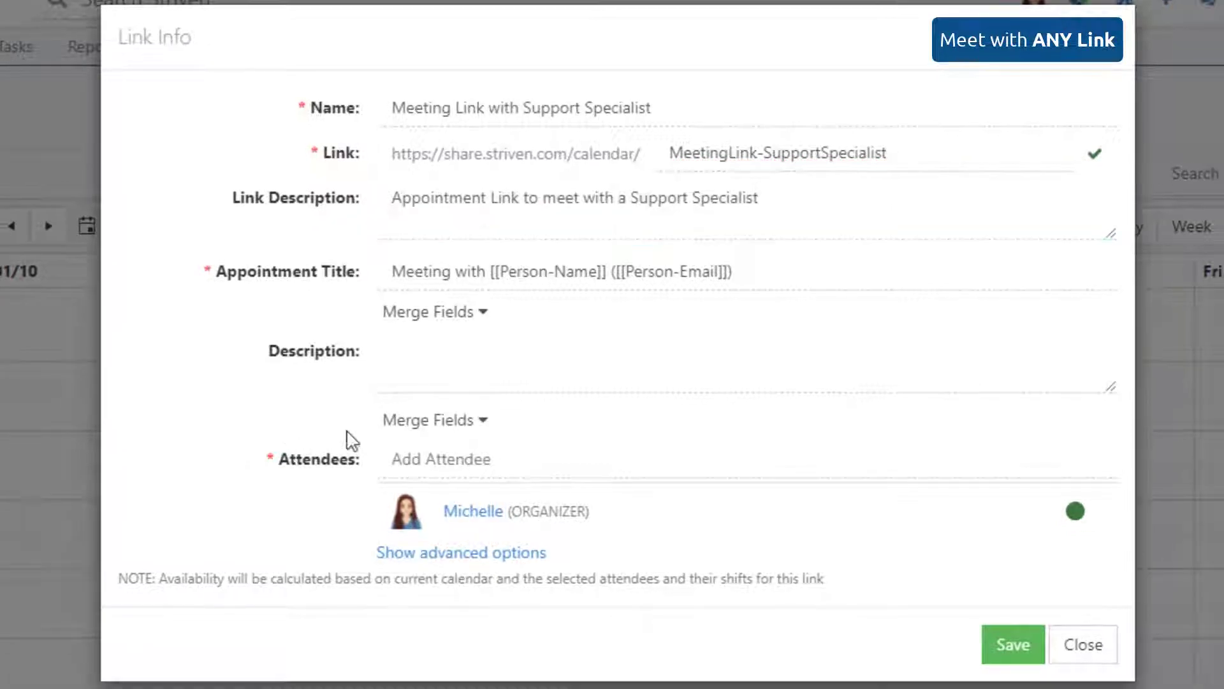
# Fill the Support Specialist link's appointment description with the Organizer Meeting Link and Organizer Meeting Joining Info merge fields, separated by a space.
pyautogui.click(429, 426)
pyautogui.click(431, 470)
pyautogui.click(606, 361)
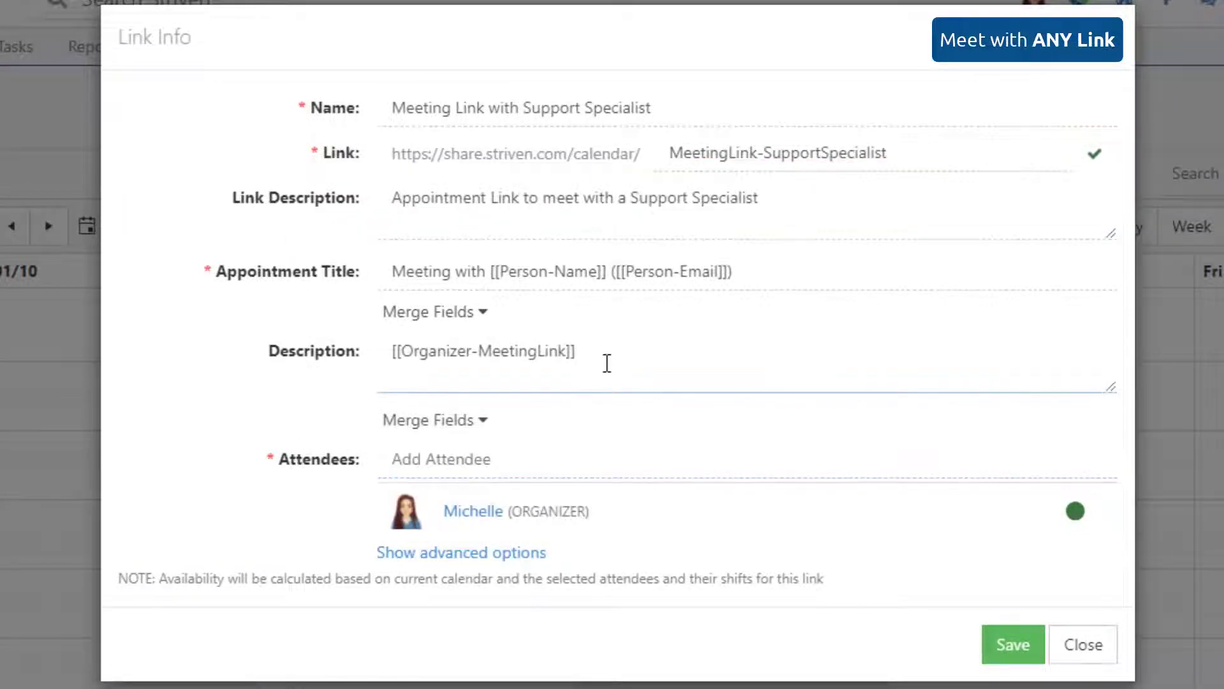
pyautogui.click(481, 421)
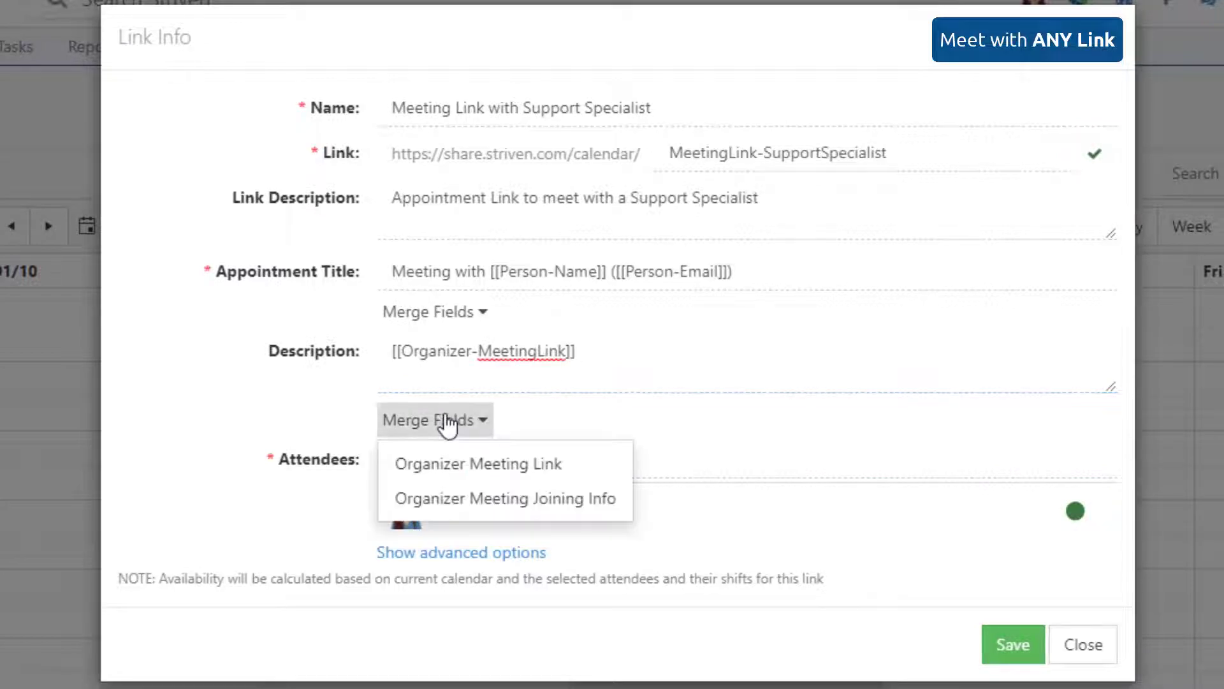
pyautogui.click(446, 505)
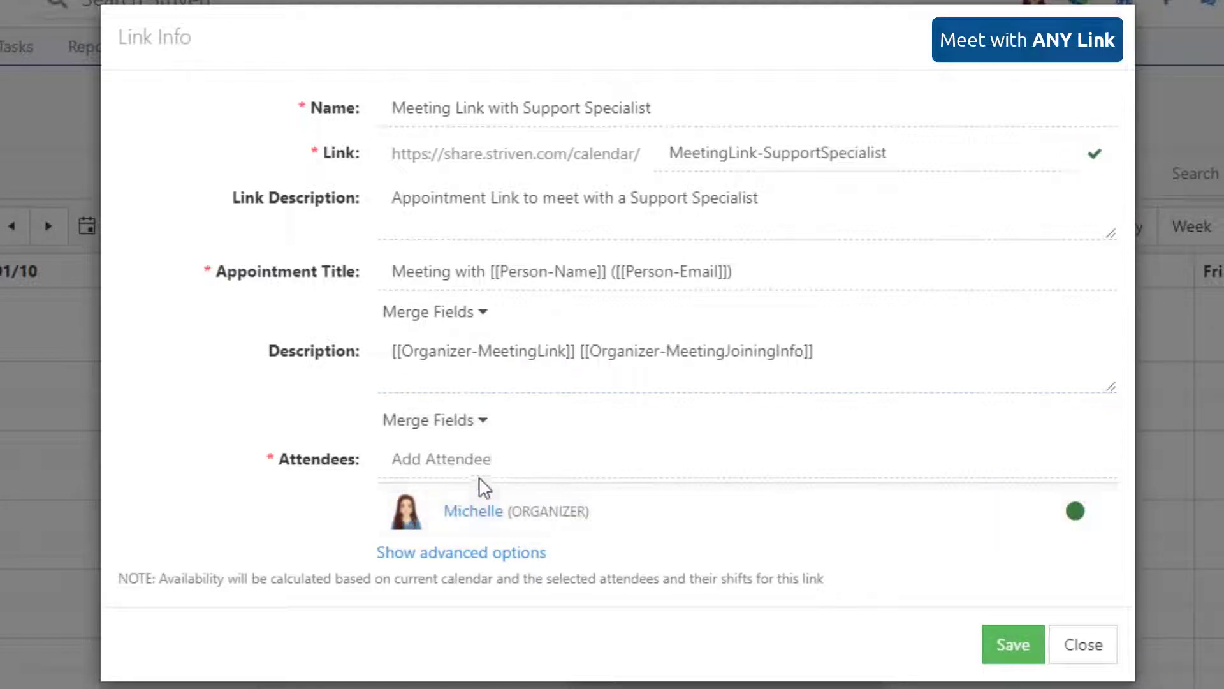
pyautogui.moveTo(589, 360); pyautogui.dragTo(561, 362)
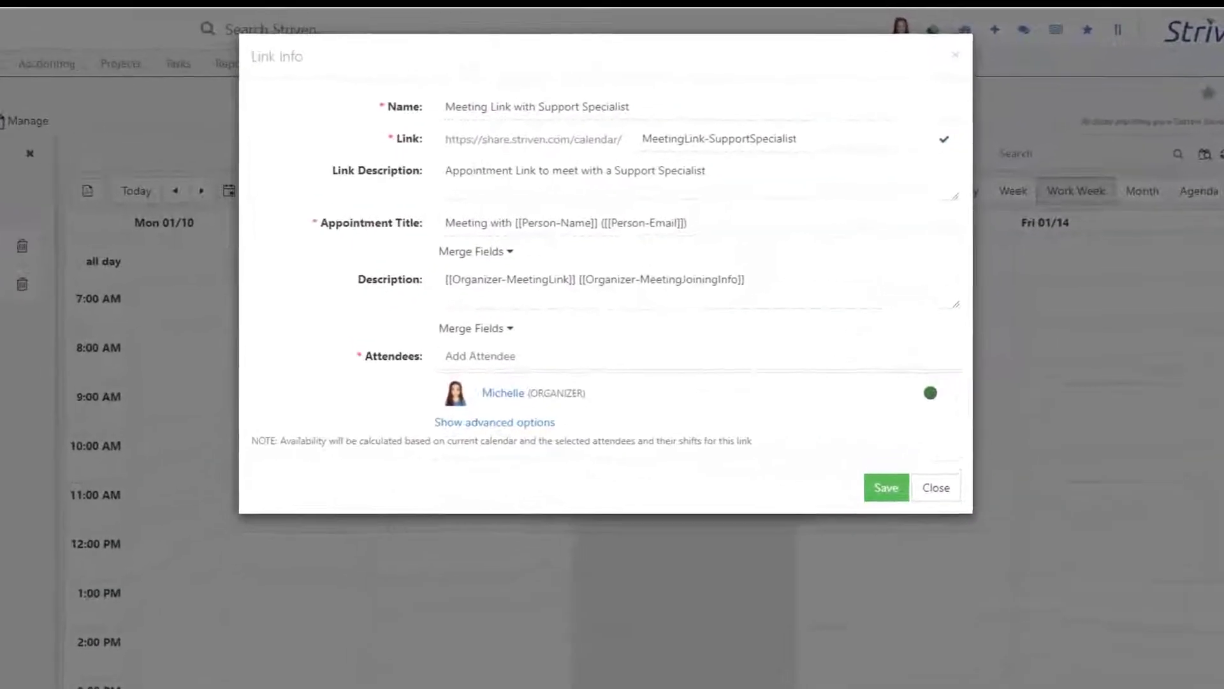
# Add the same three support colleagues as attendees of the Support Specialist link.
pyautogui.click(426, 461)
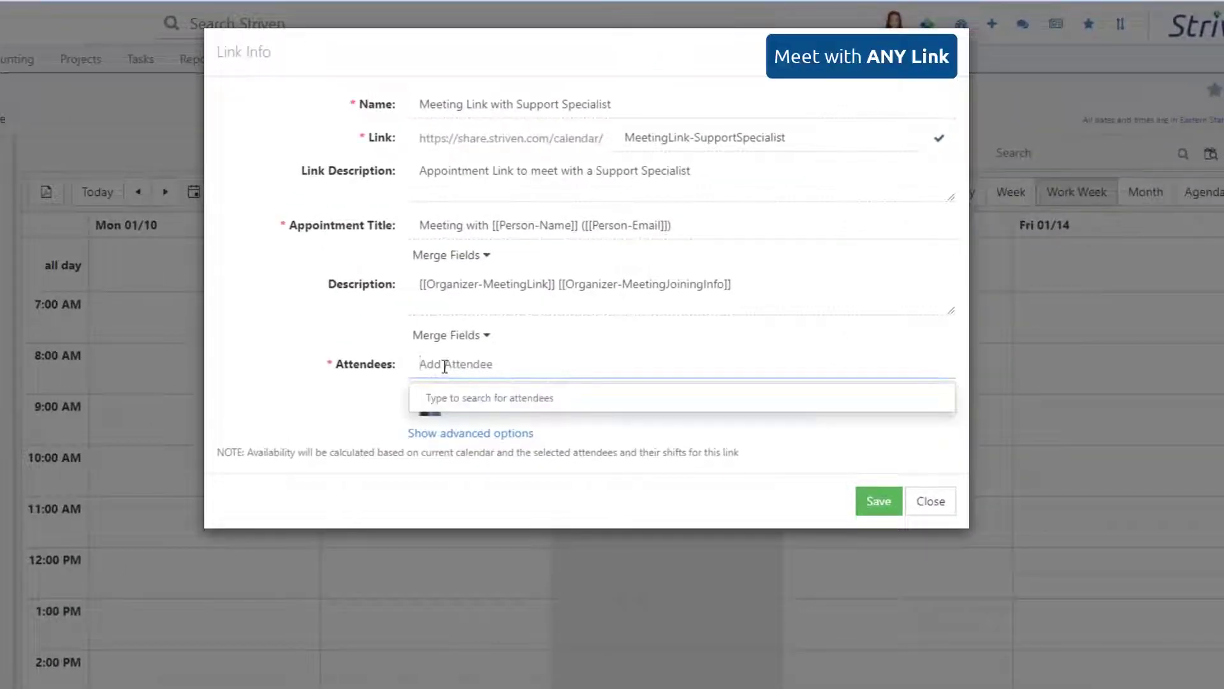
pyautogui.write('Trin')
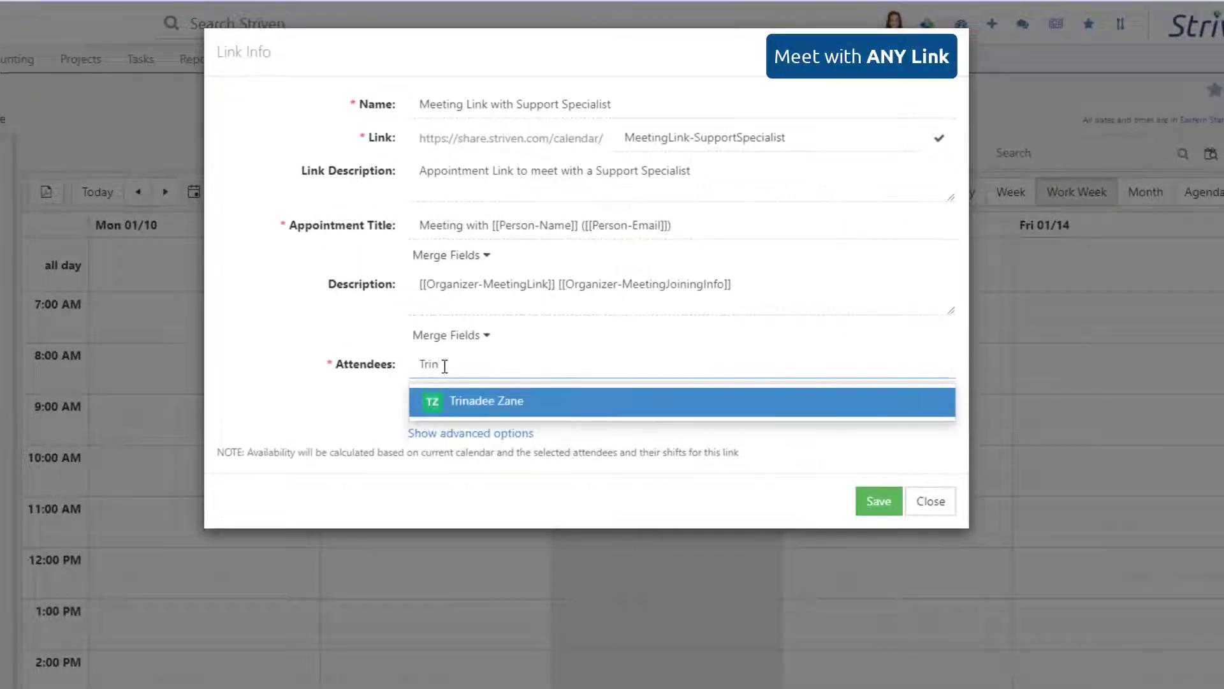
pyautogui.press('Return')
pyautogui.write('krish')
pyautogui.press('Return')
pyautogui.write('tro')
pyautogui.press('Return')
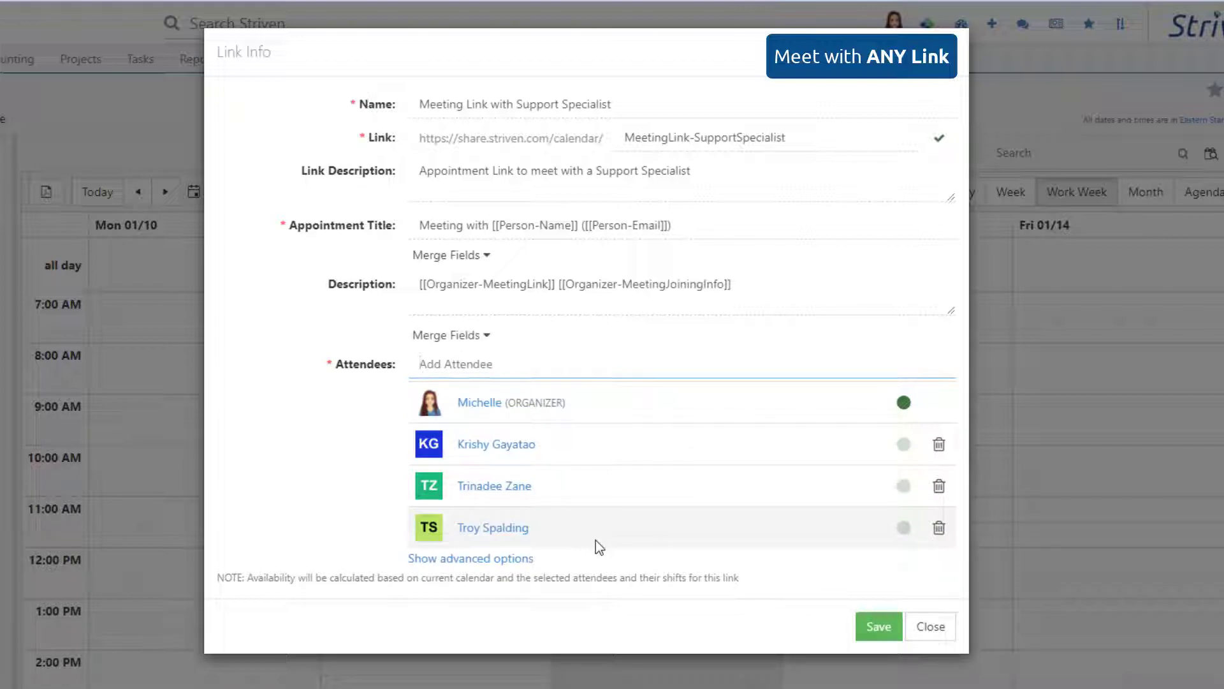
# Enable the advanced option allowing a meeting with any one of the attendees and save the Support Specialist link.
pyautogui.click(475, 559)
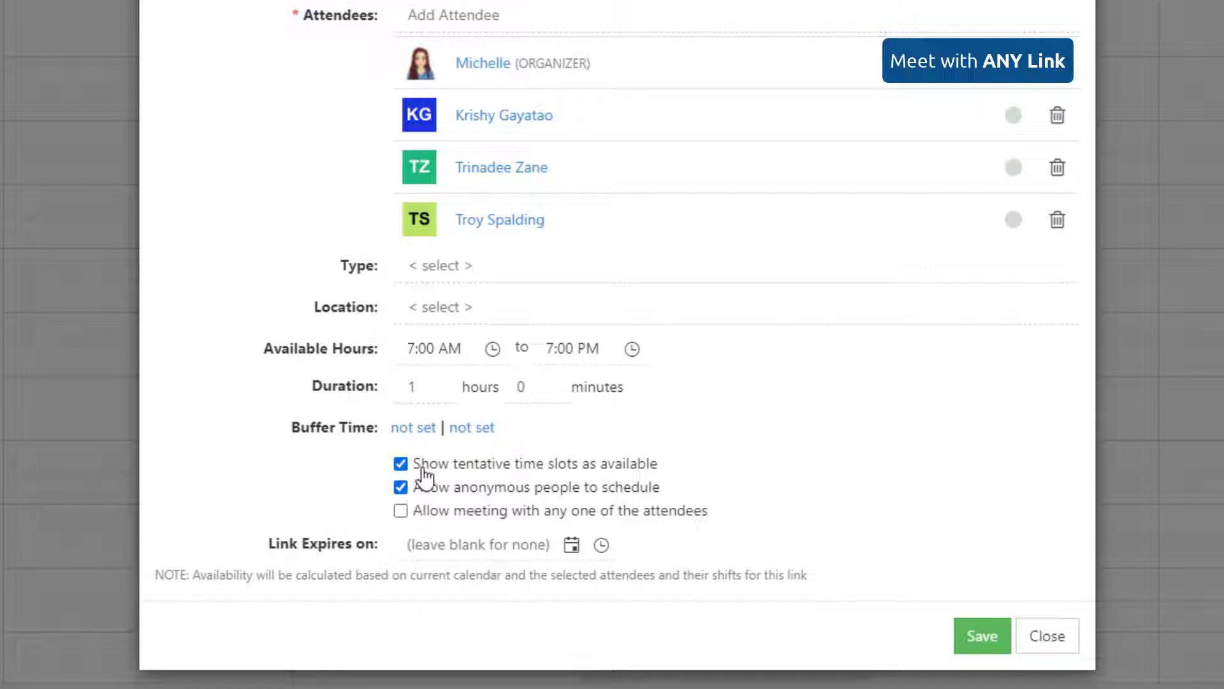
pyautogui.click(400, 511)
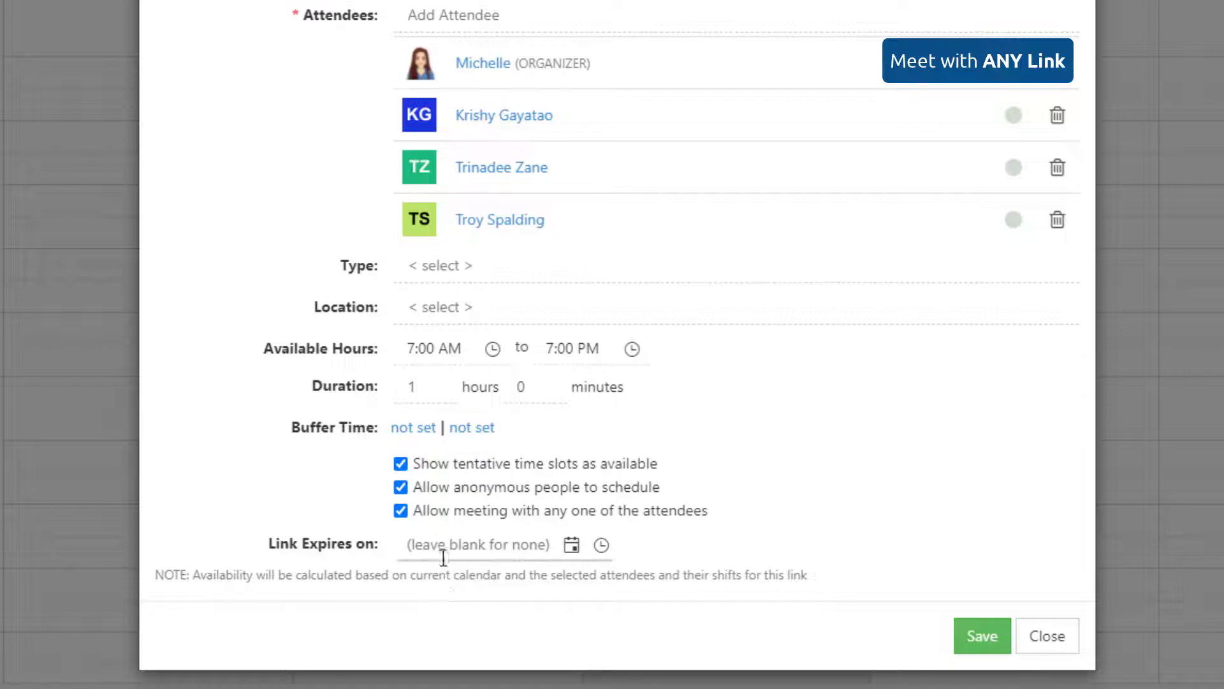
pyautogui.click(982, 642)
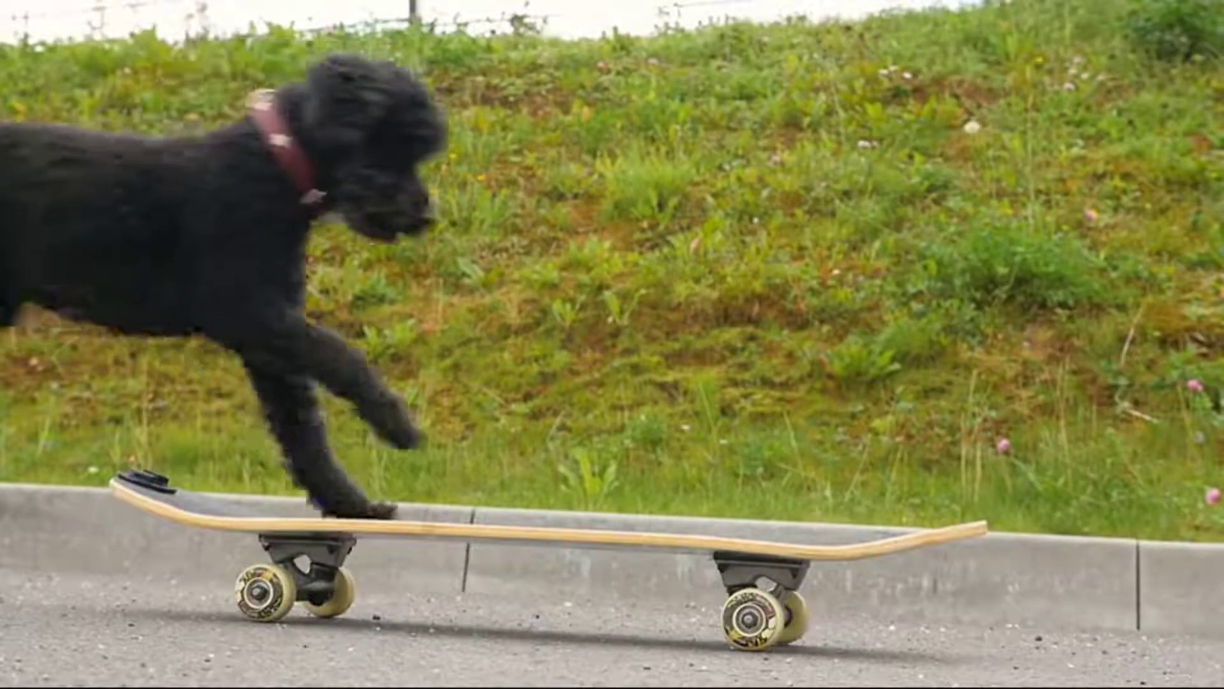